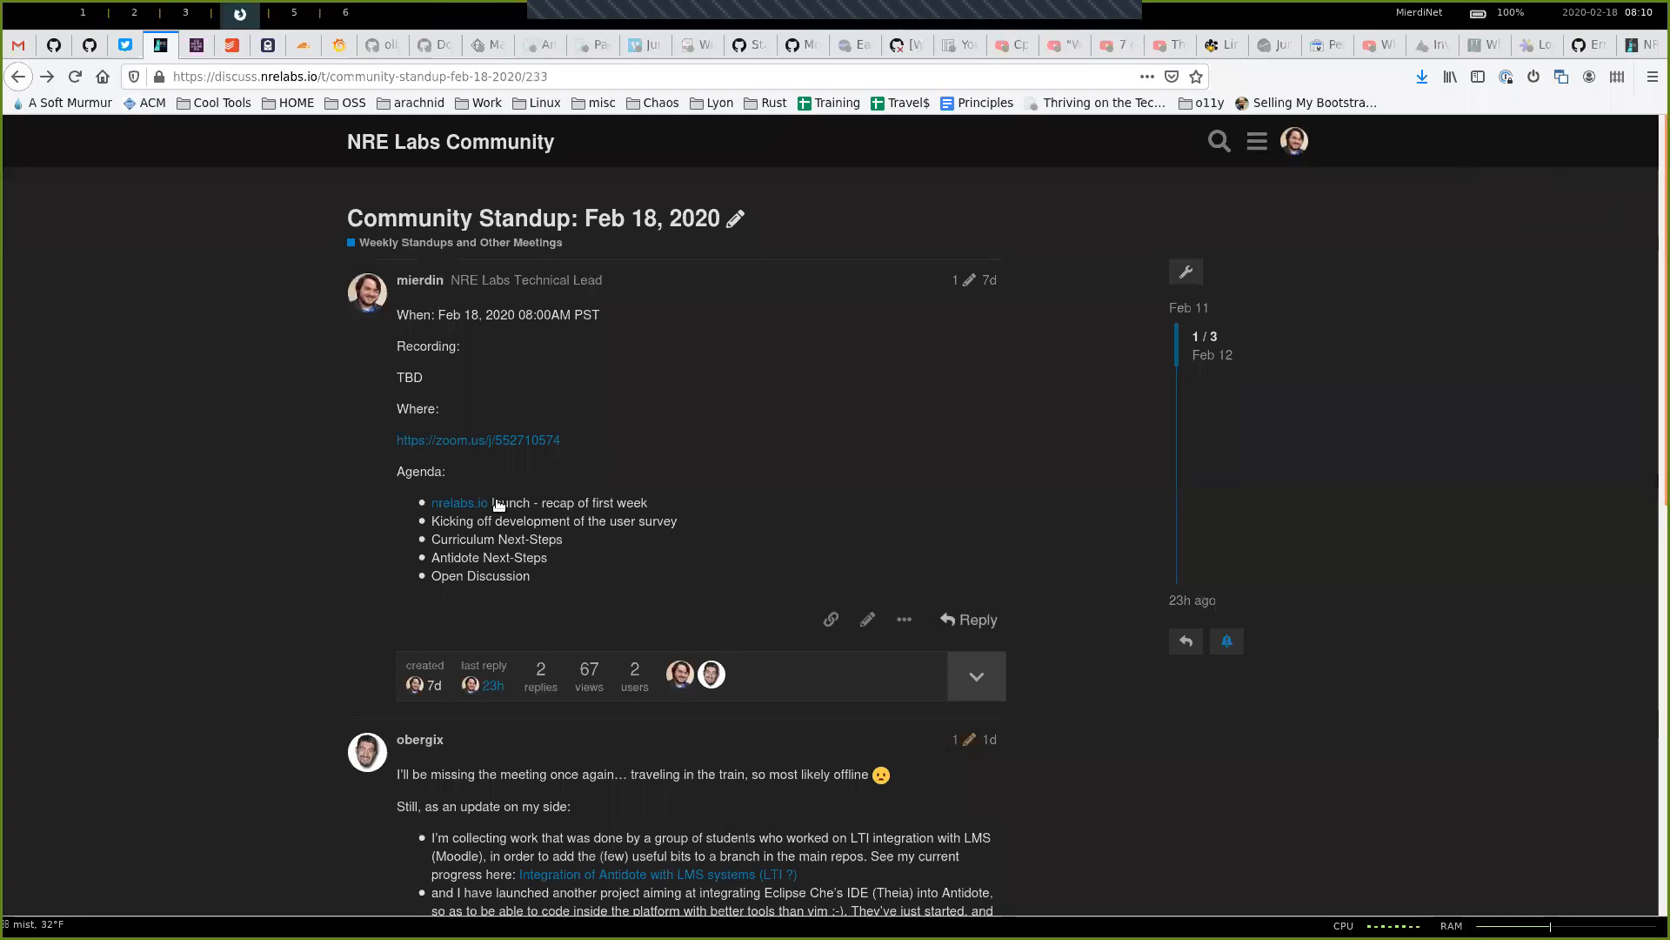
- Narrow the NRE Labs Telemetry dashboard to the Previous week quick range
left_click(336, 46)
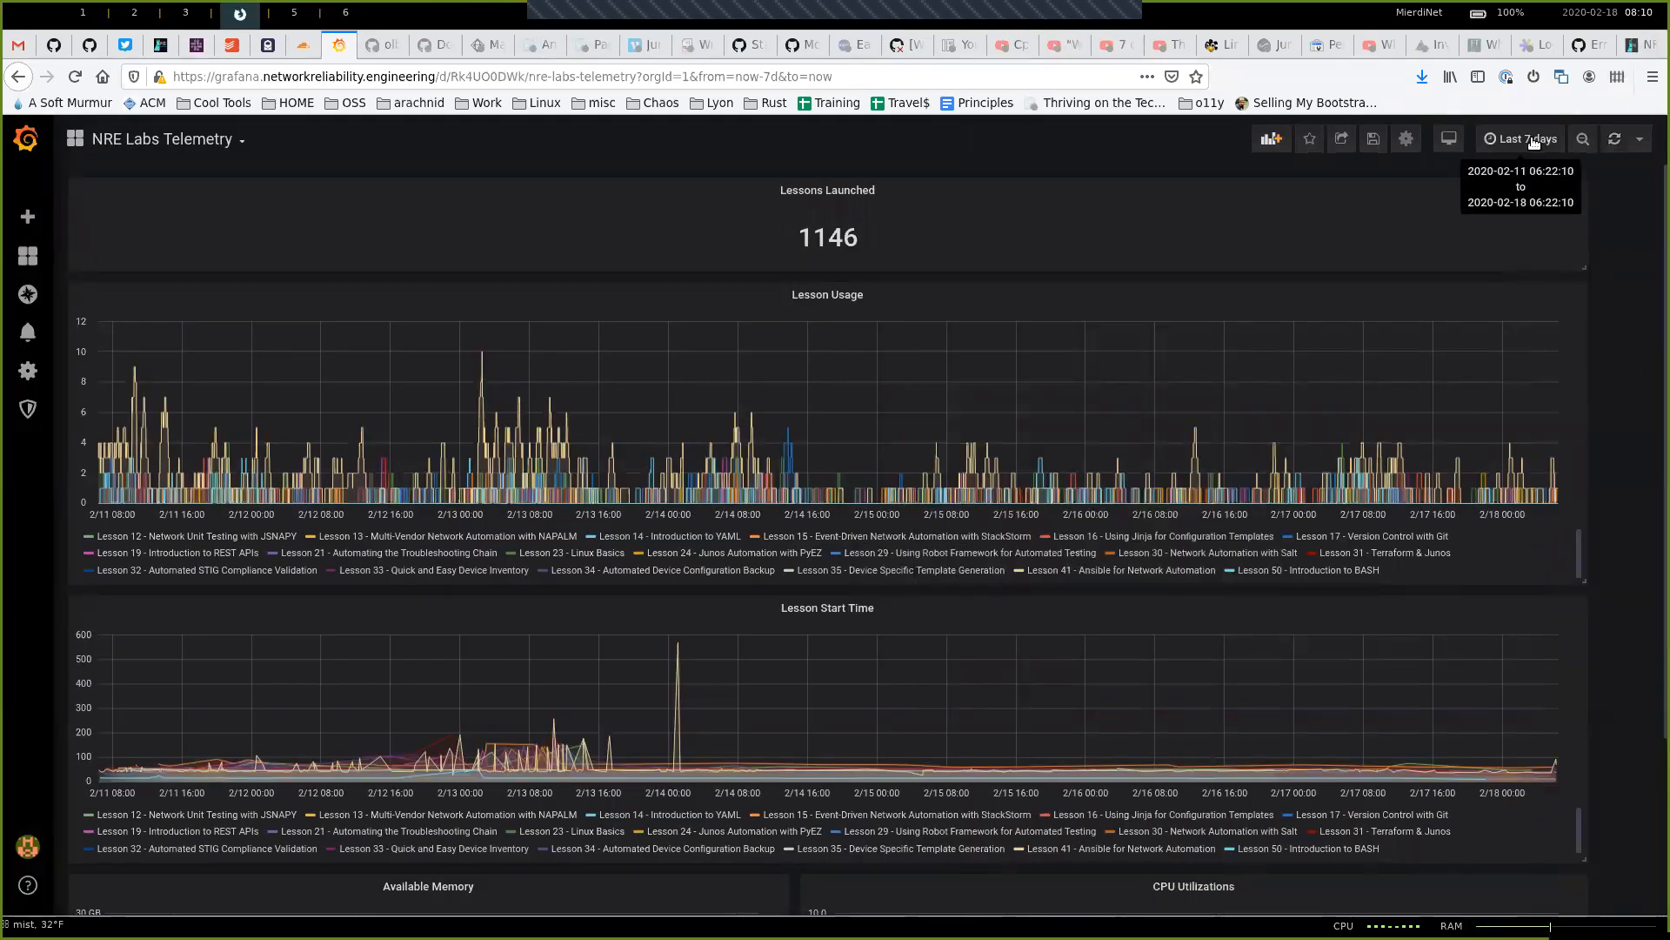
left_click(1540, 138)
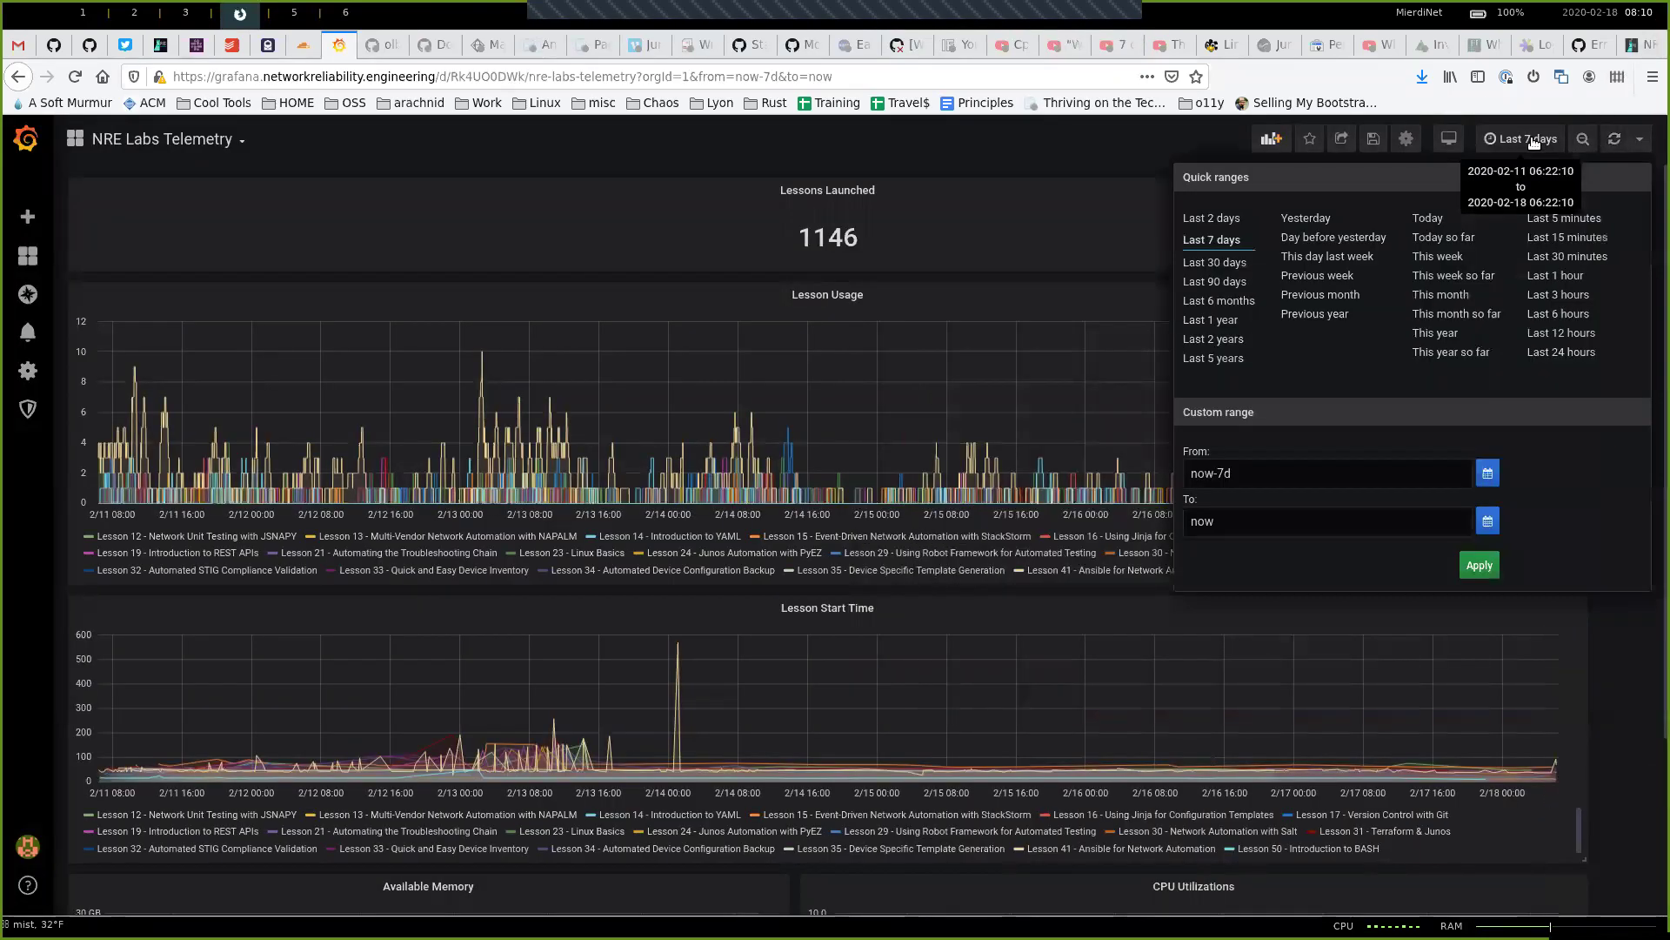
left_click(1318, 275)
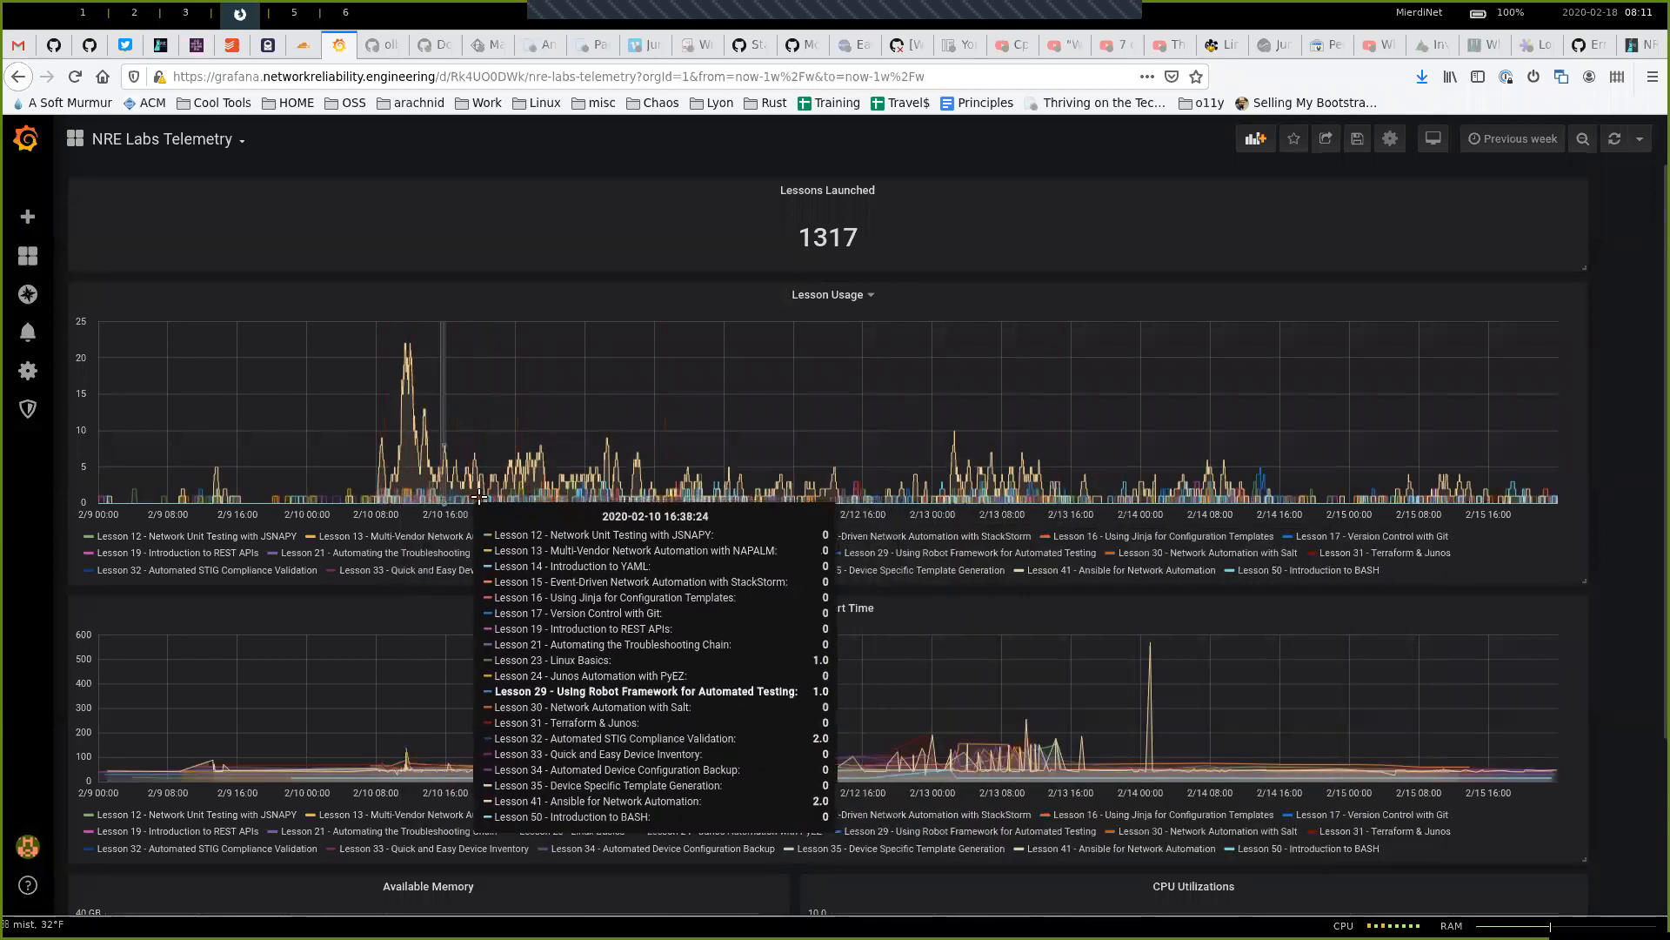
left_click_drag(444, 432, 780, 430)
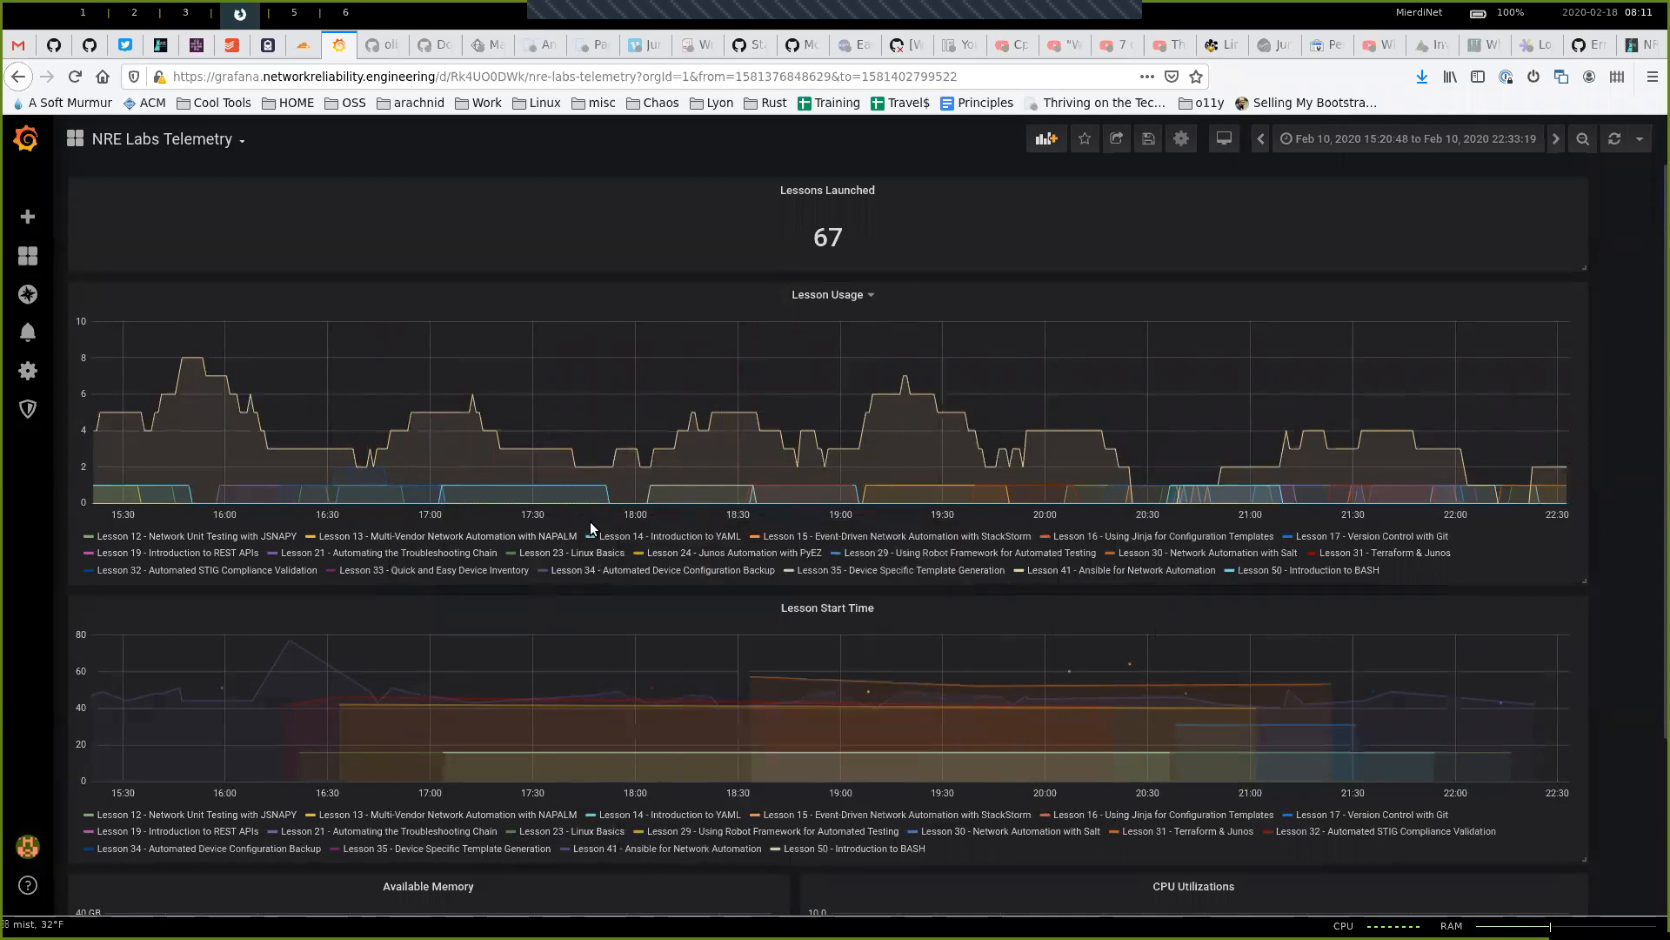
left_click(1397, 140)
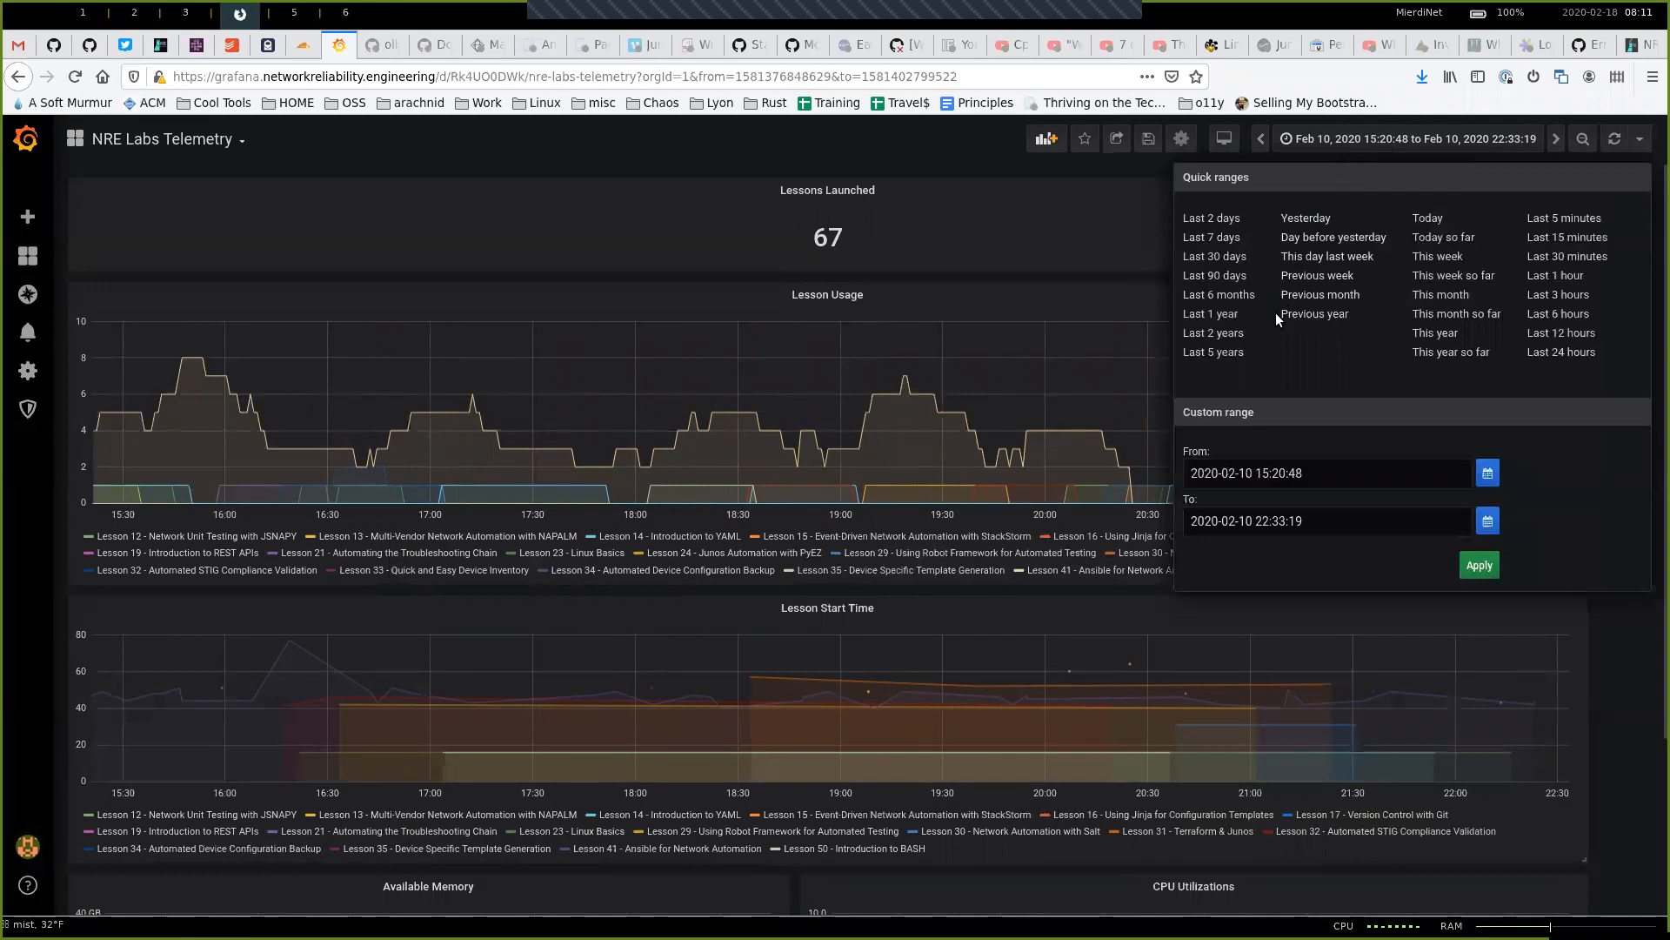
left_click(1306, 276)
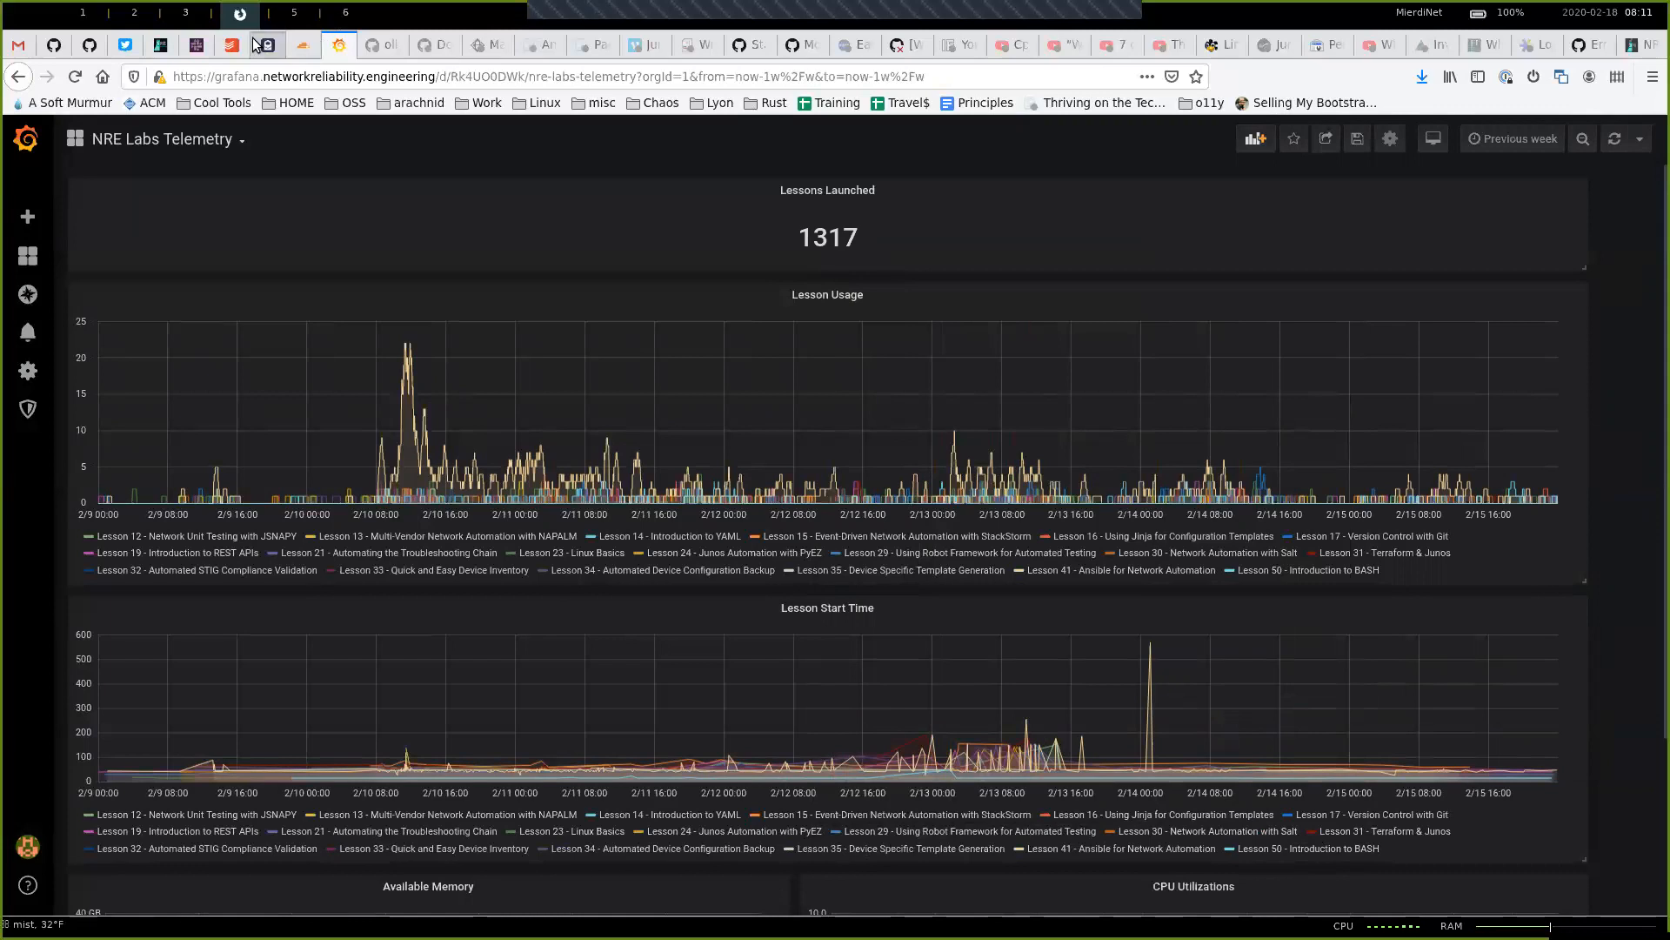
- Highlight the weekly lesson launch list and the 531 launches of Lesson 41 in #team_automation
left_click(204, 45)
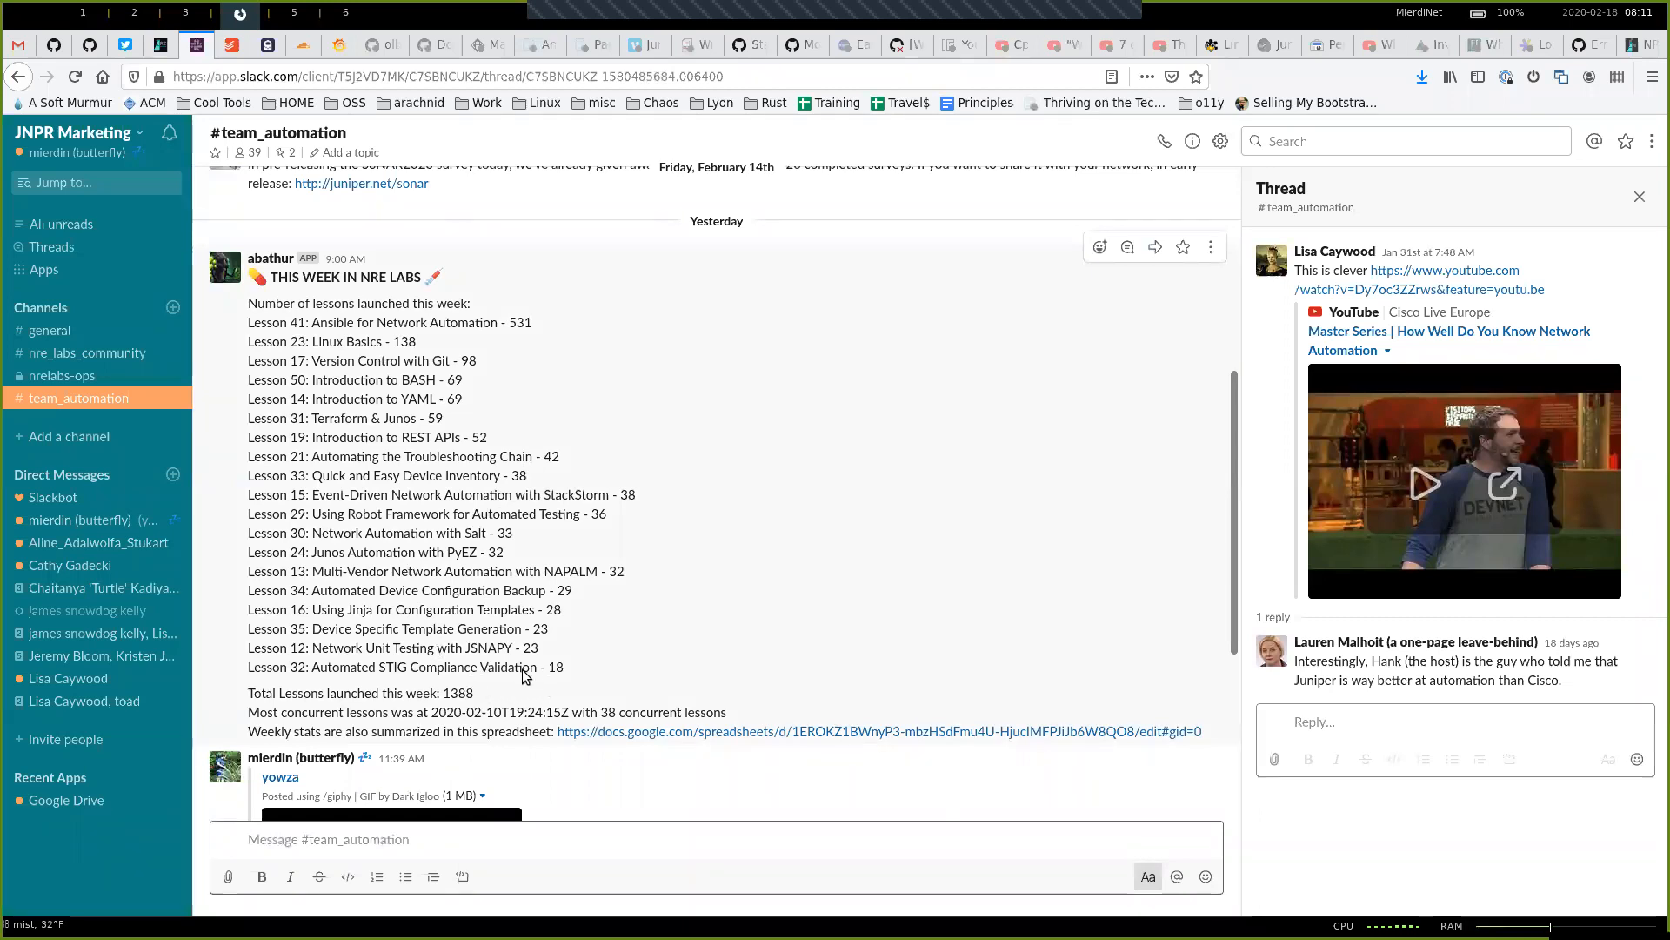
left_click_drag(565, 667, 264, 322)
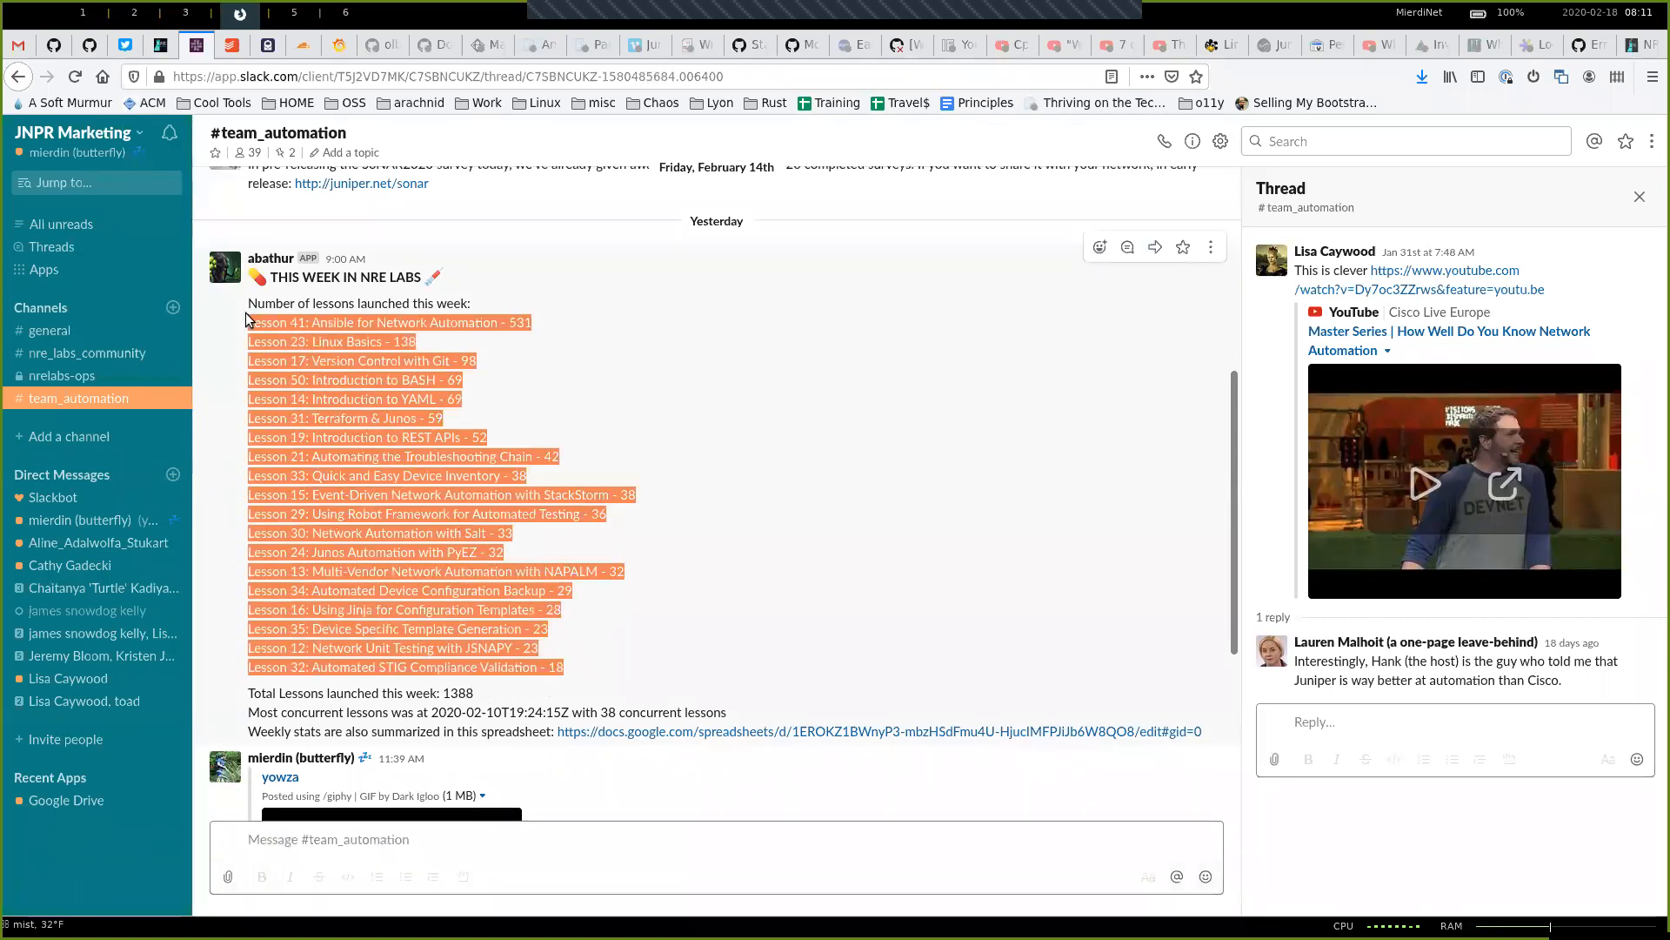
left_click(731, 494)
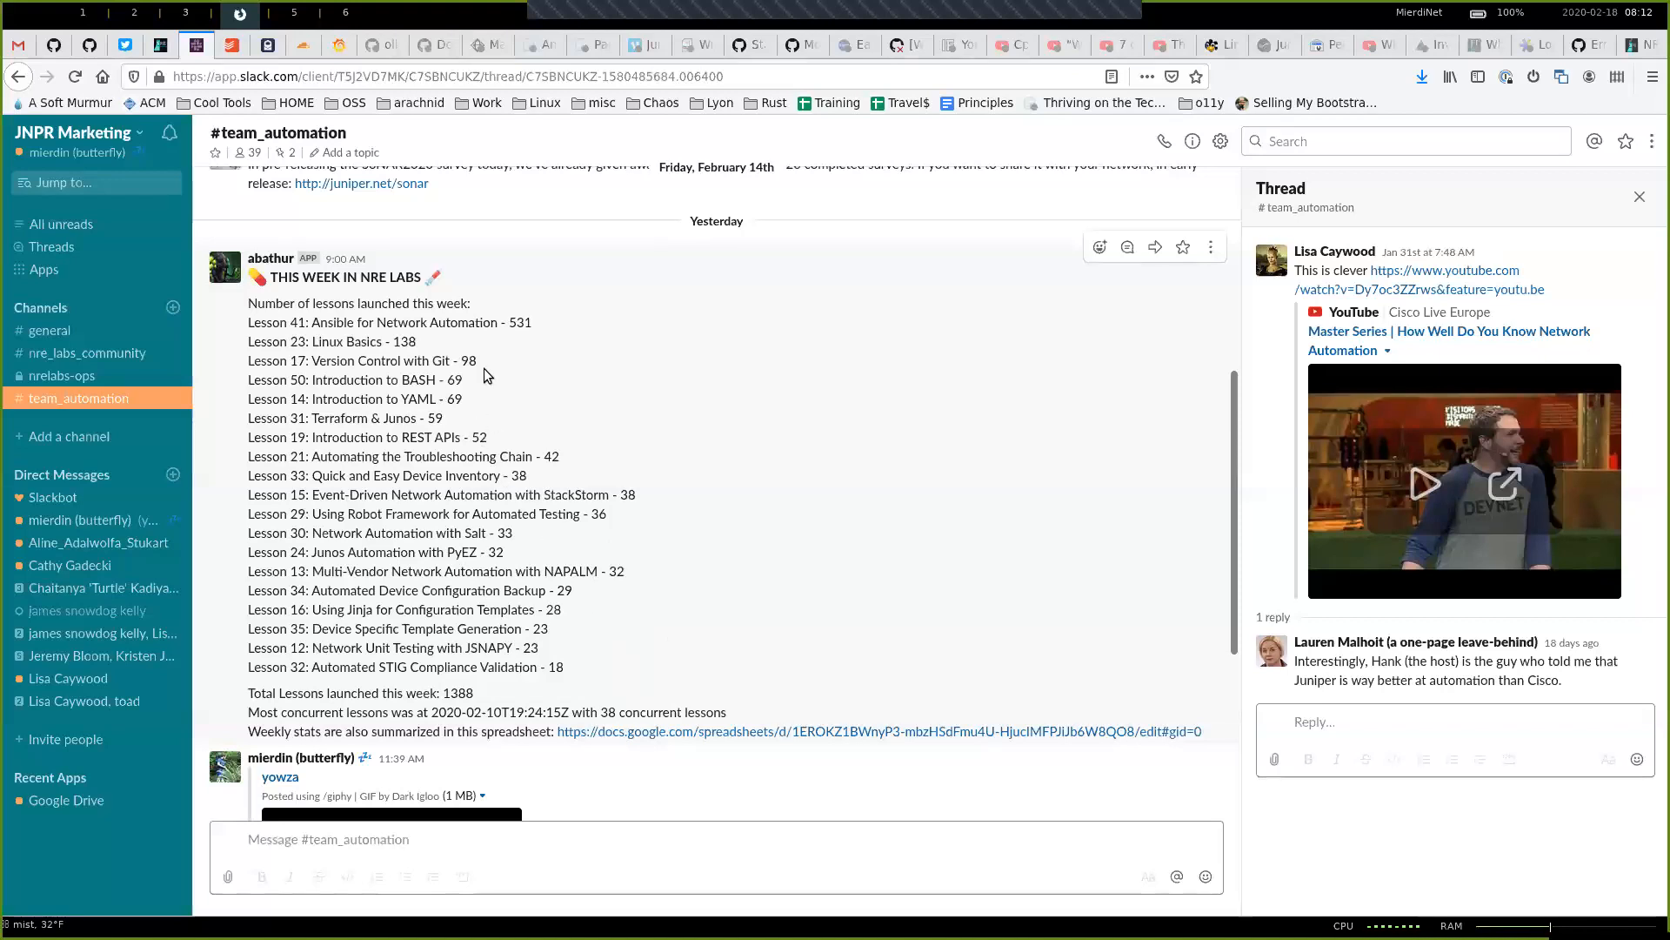
double_click(519, 323)
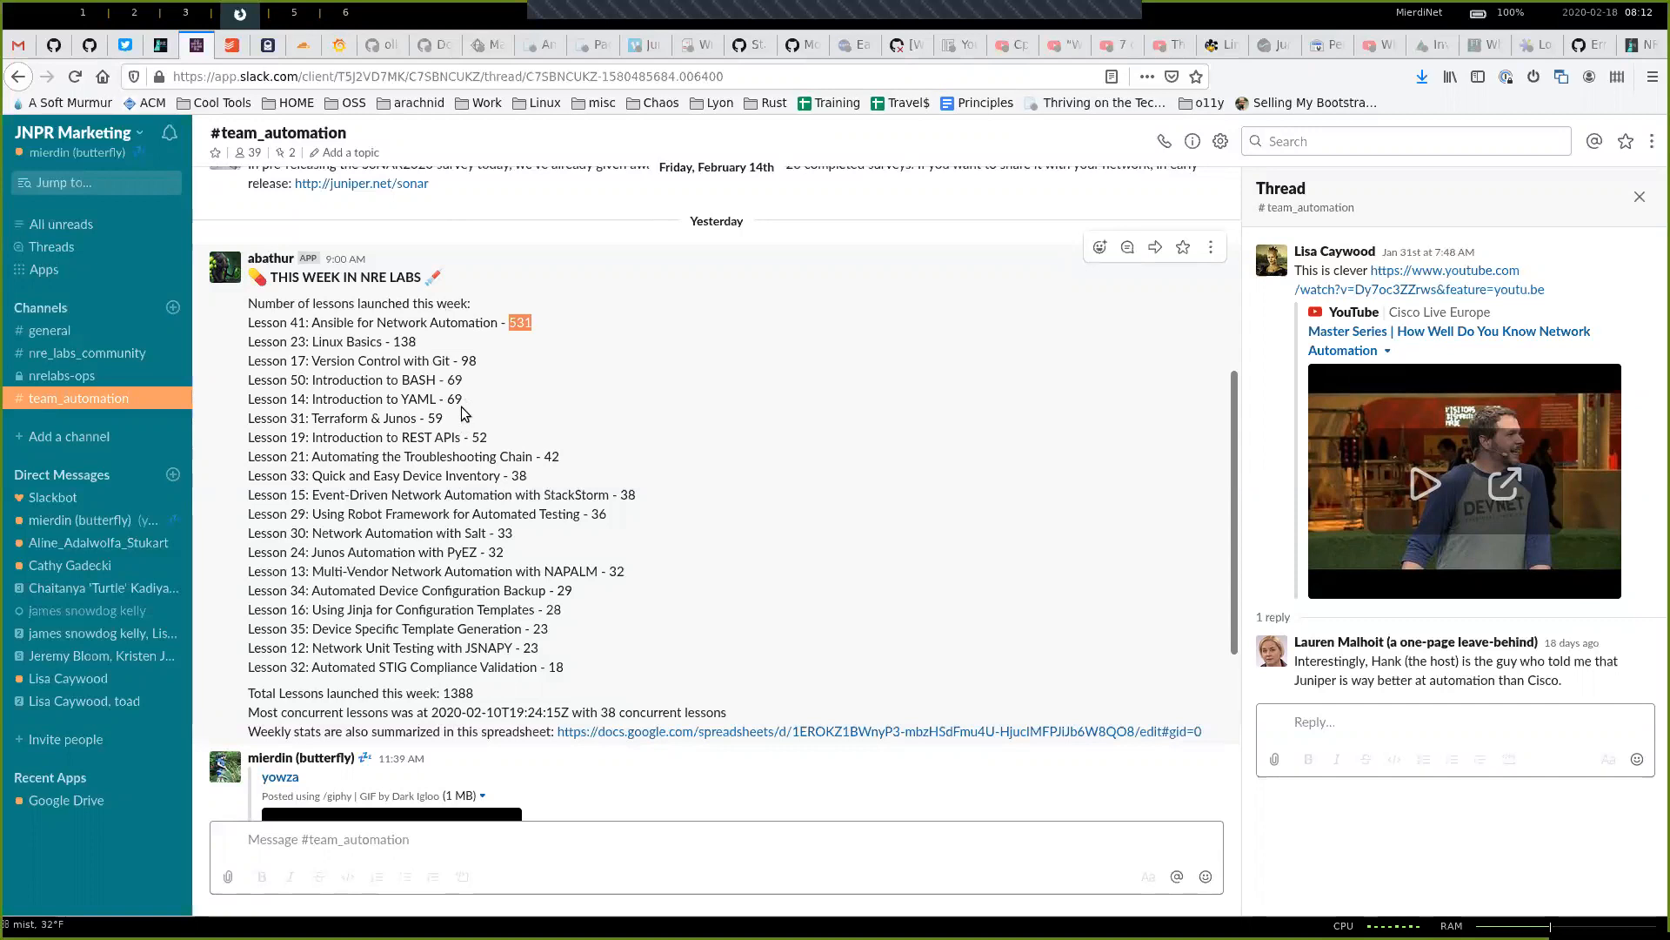
left_click_drag(465, 399, 260, 356)
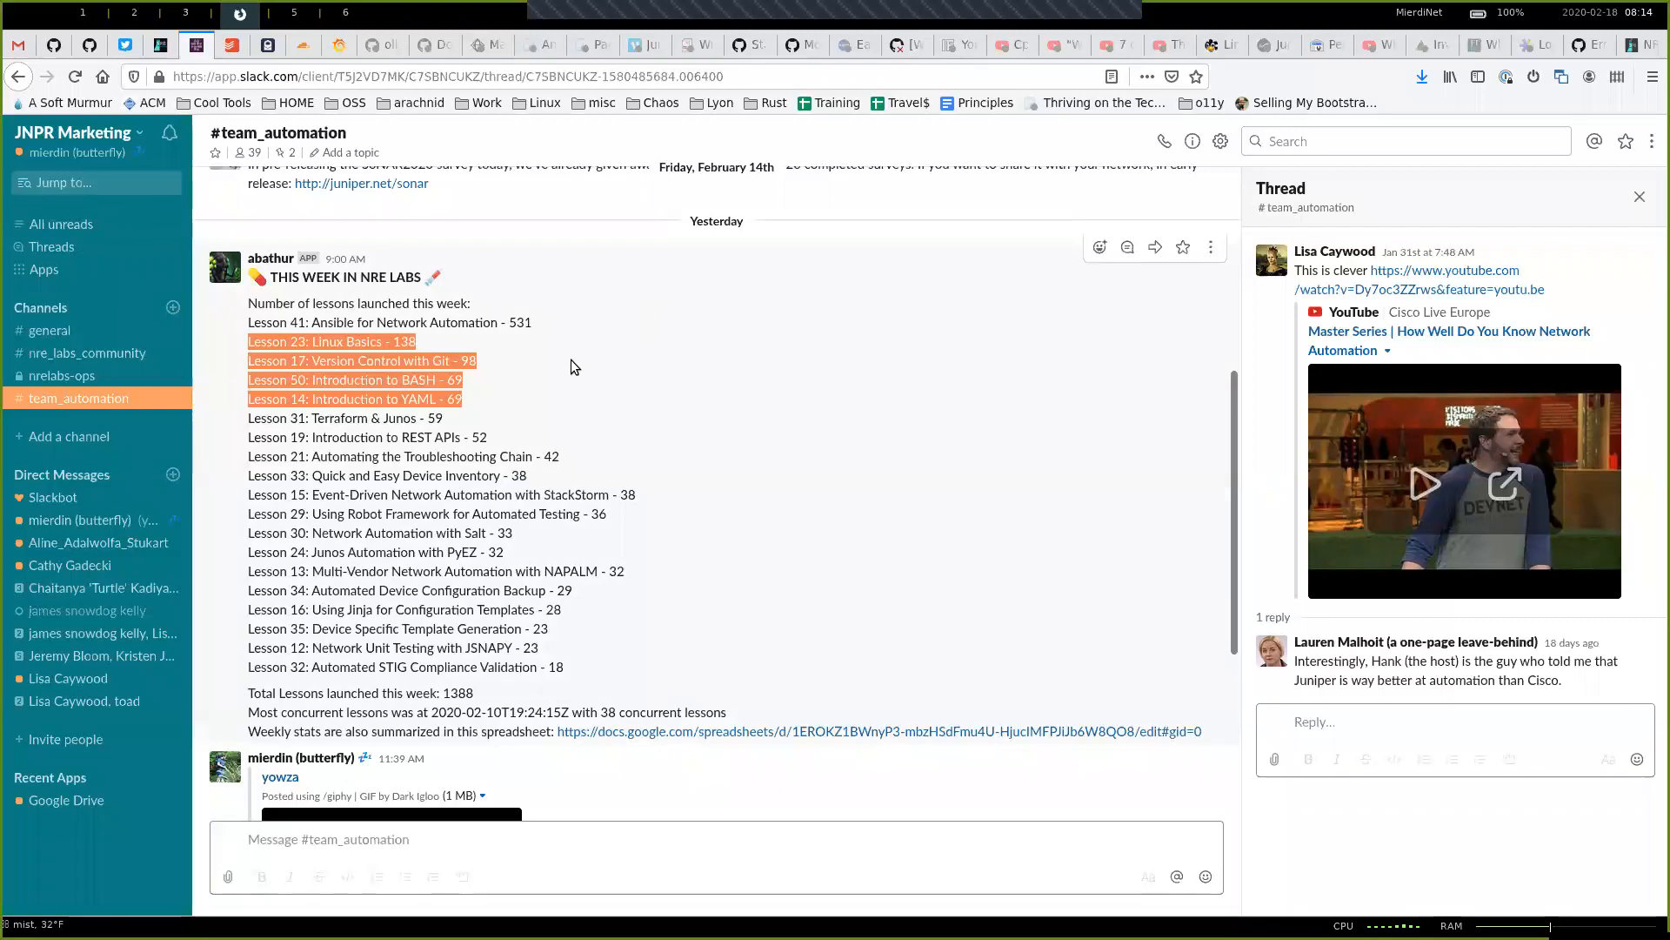
left_click(542, 320)
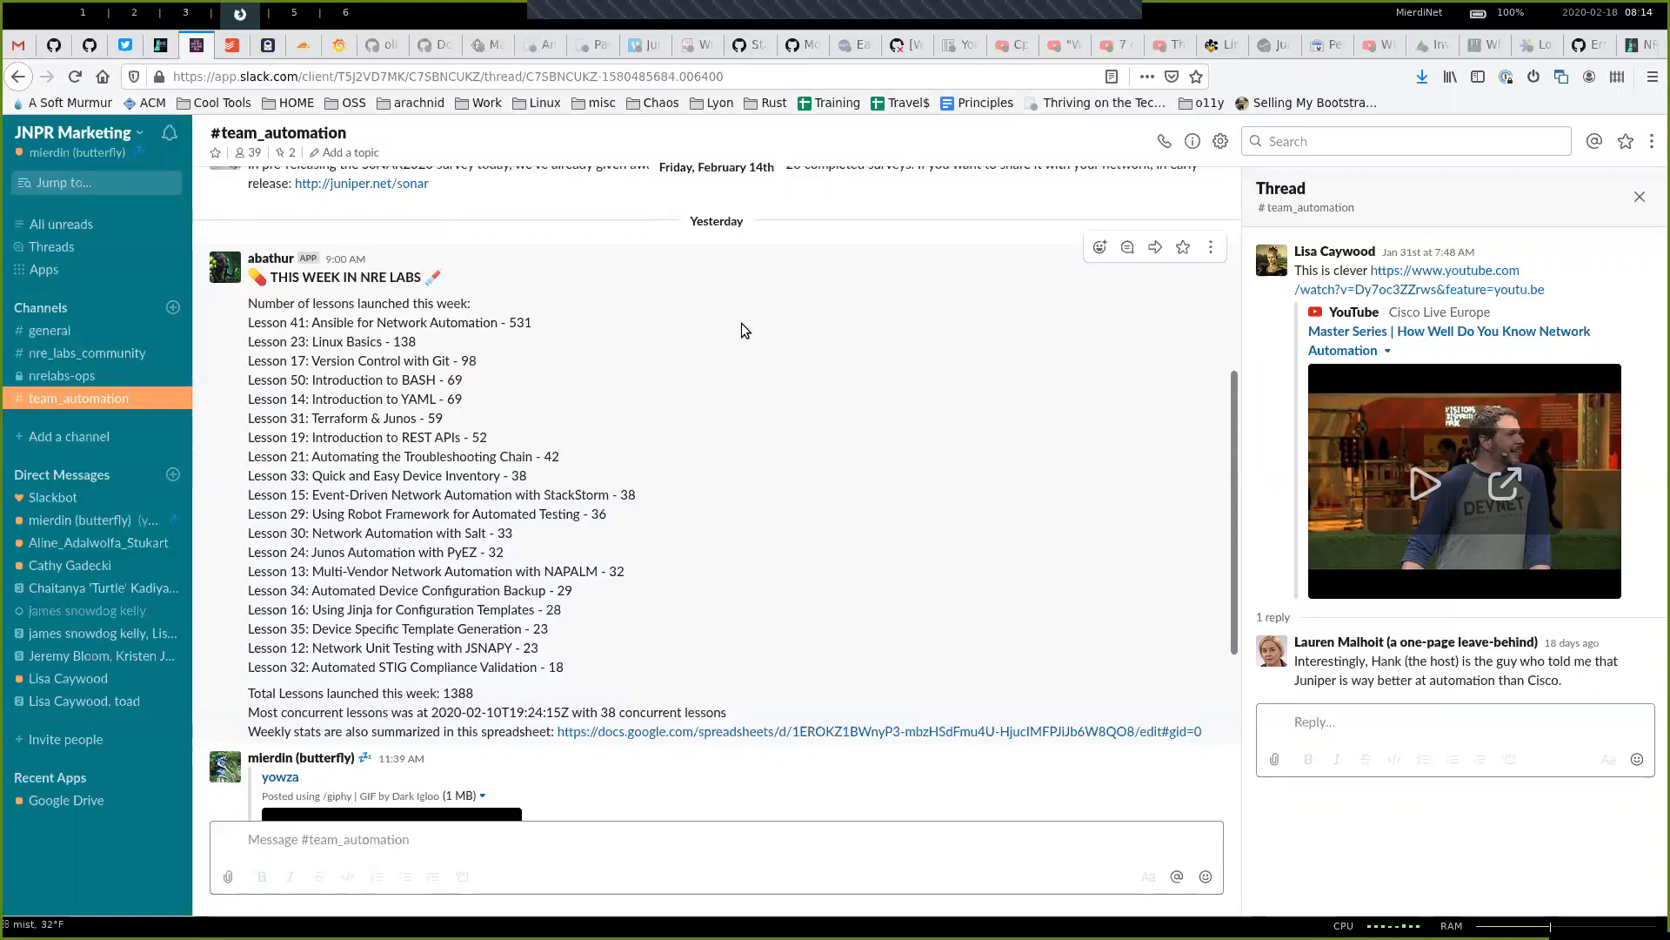
- Move from the standup topic tab to the NRE Labs Weekly Stats spreadsheet tab
left_click(162, 46)
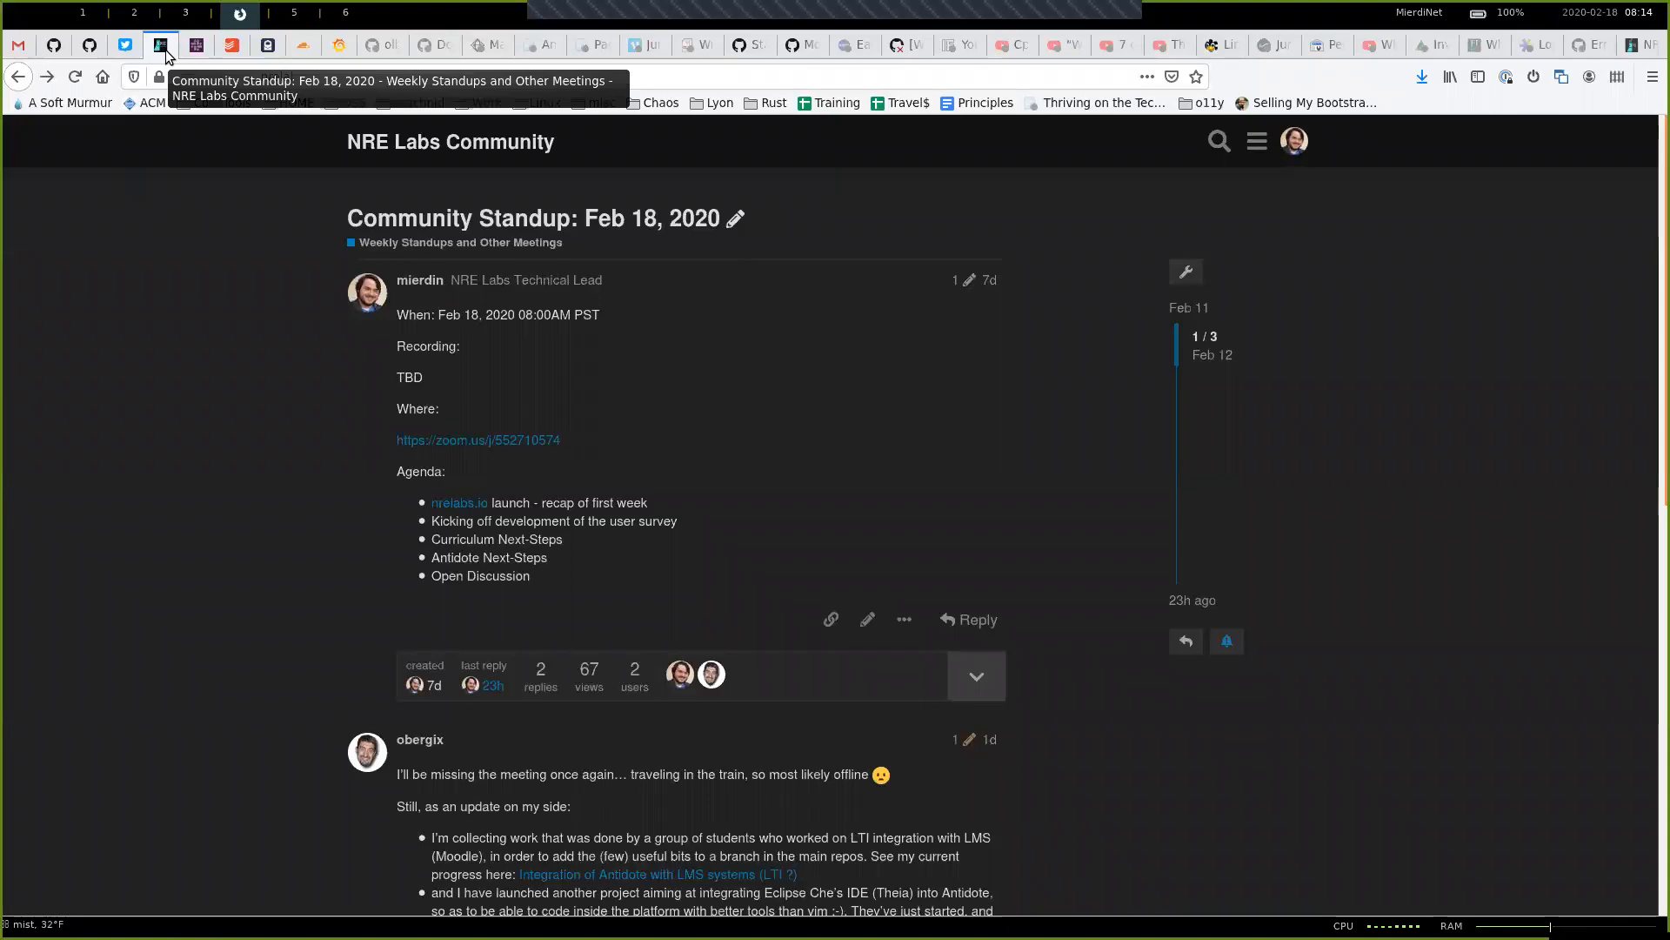
left_click(338, 45)
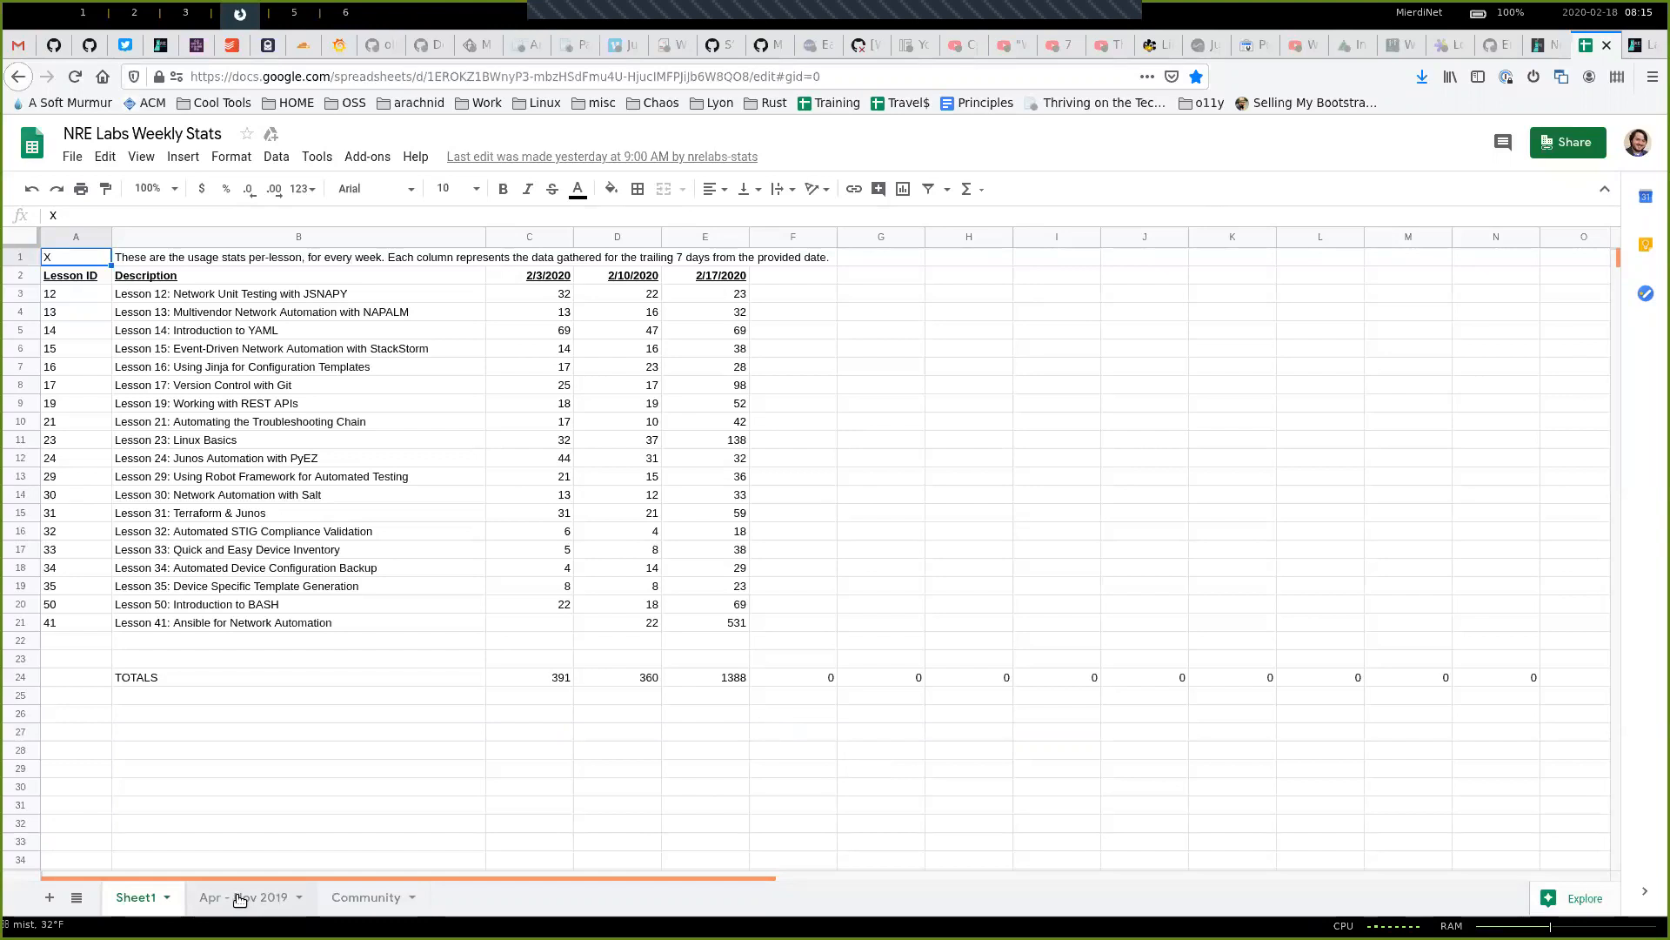
left_click_drag(278, 878, 281, 876)
left_click(261, 896)
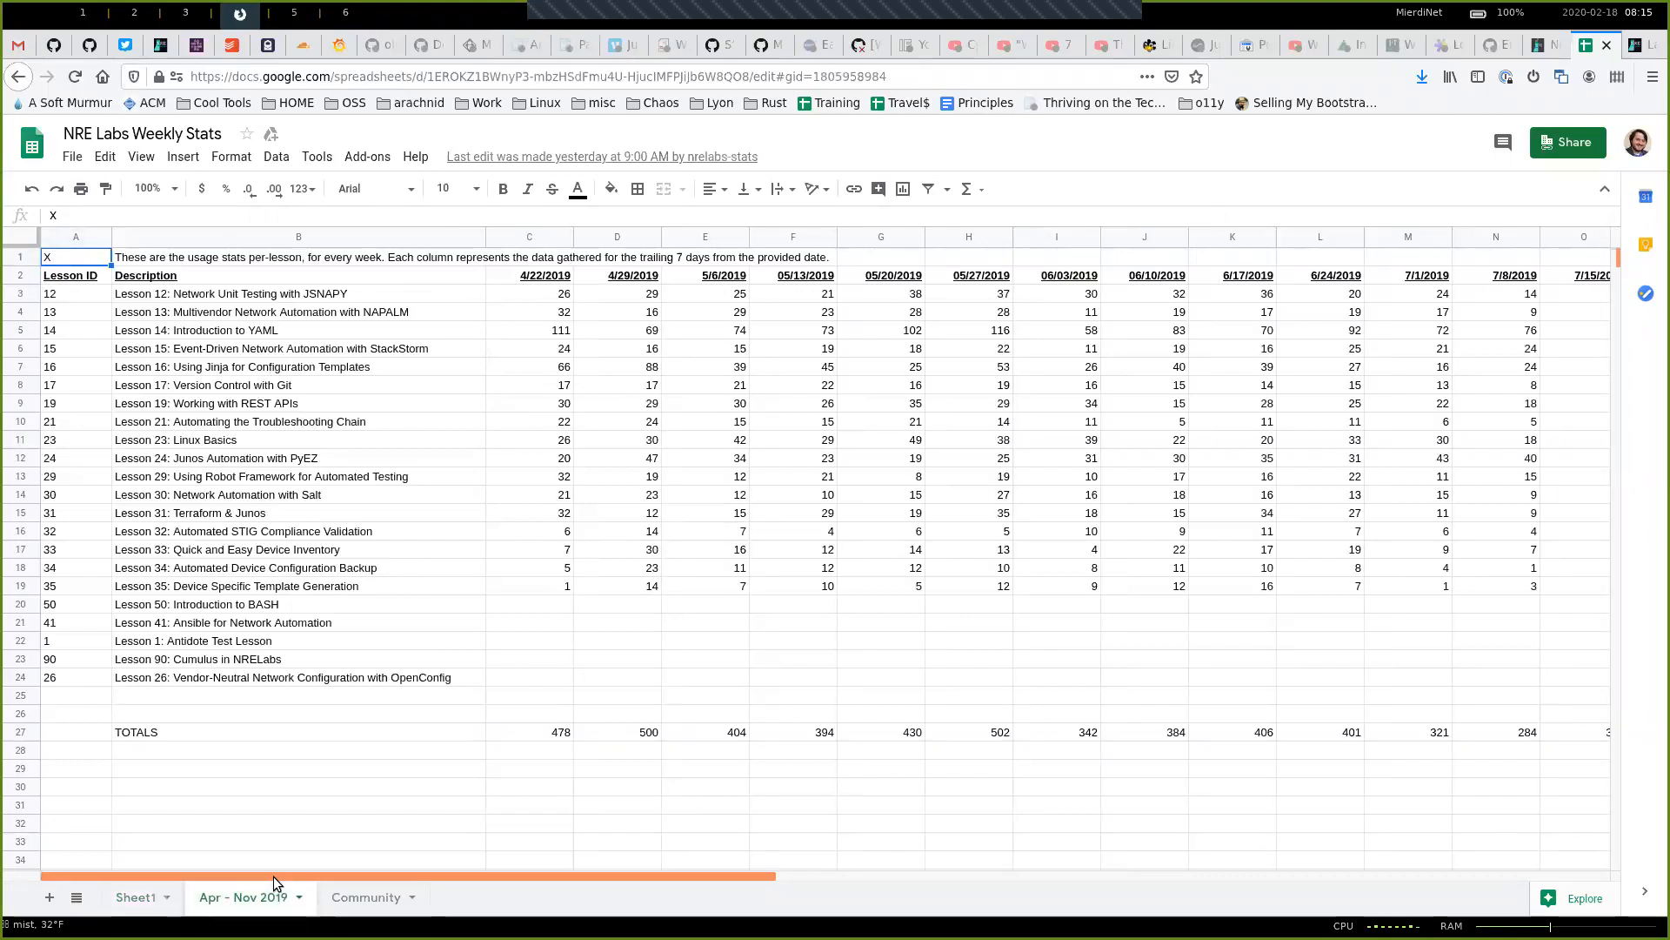
left_click_drag(281, 876, 1255, 856)
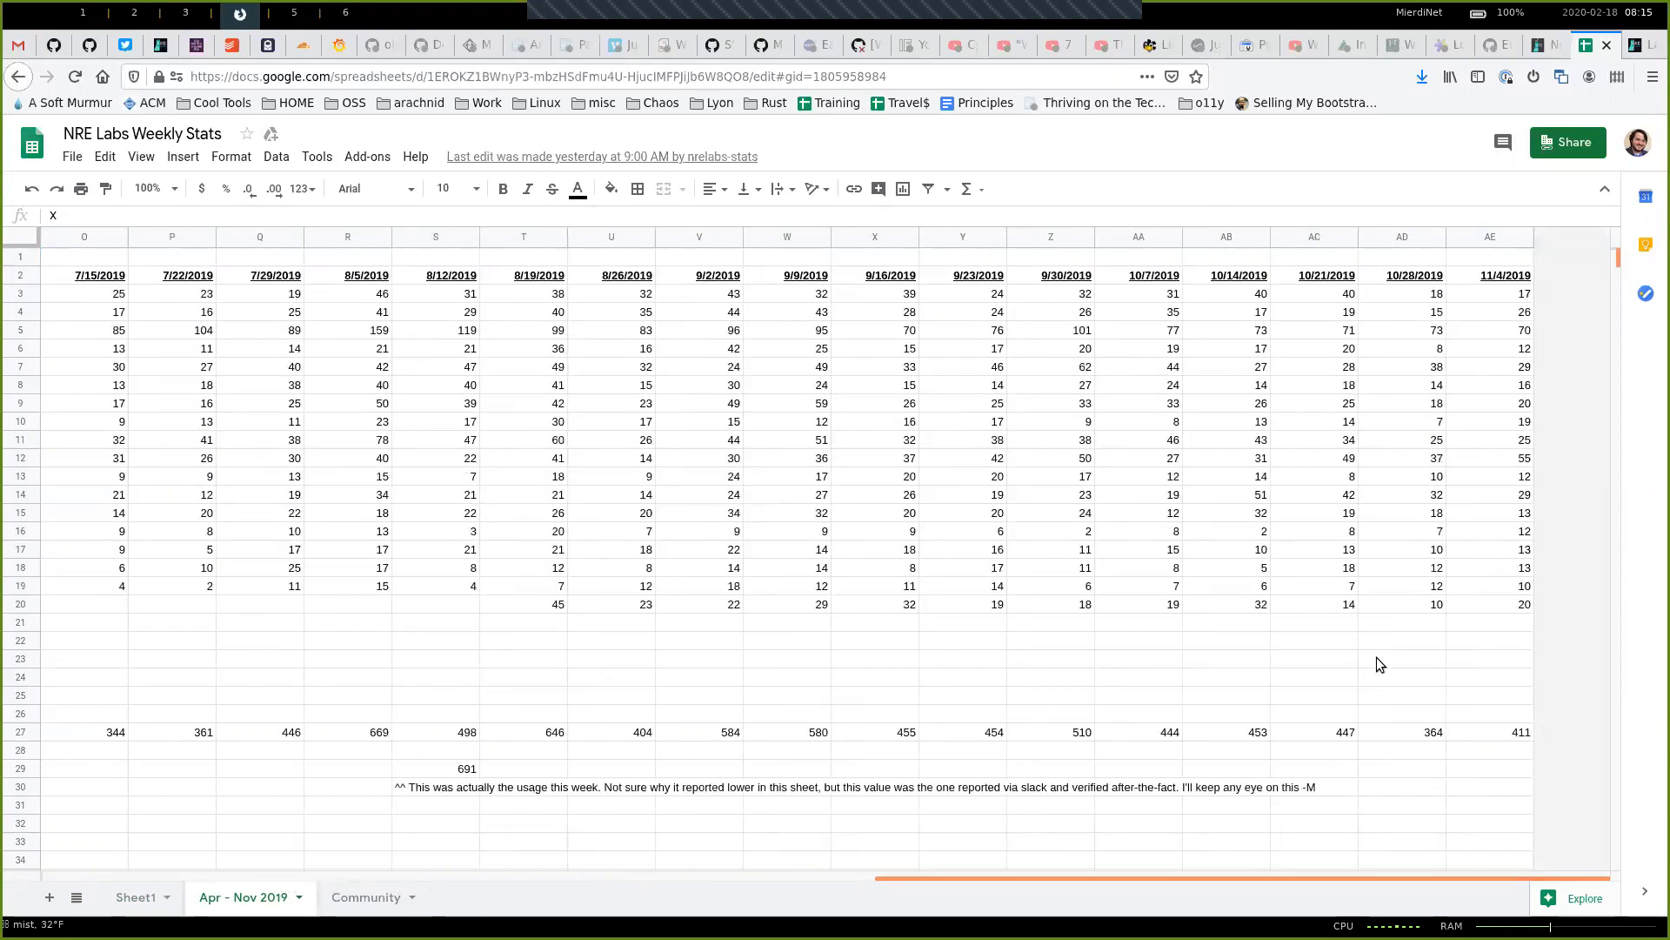
left_click(138, 896)
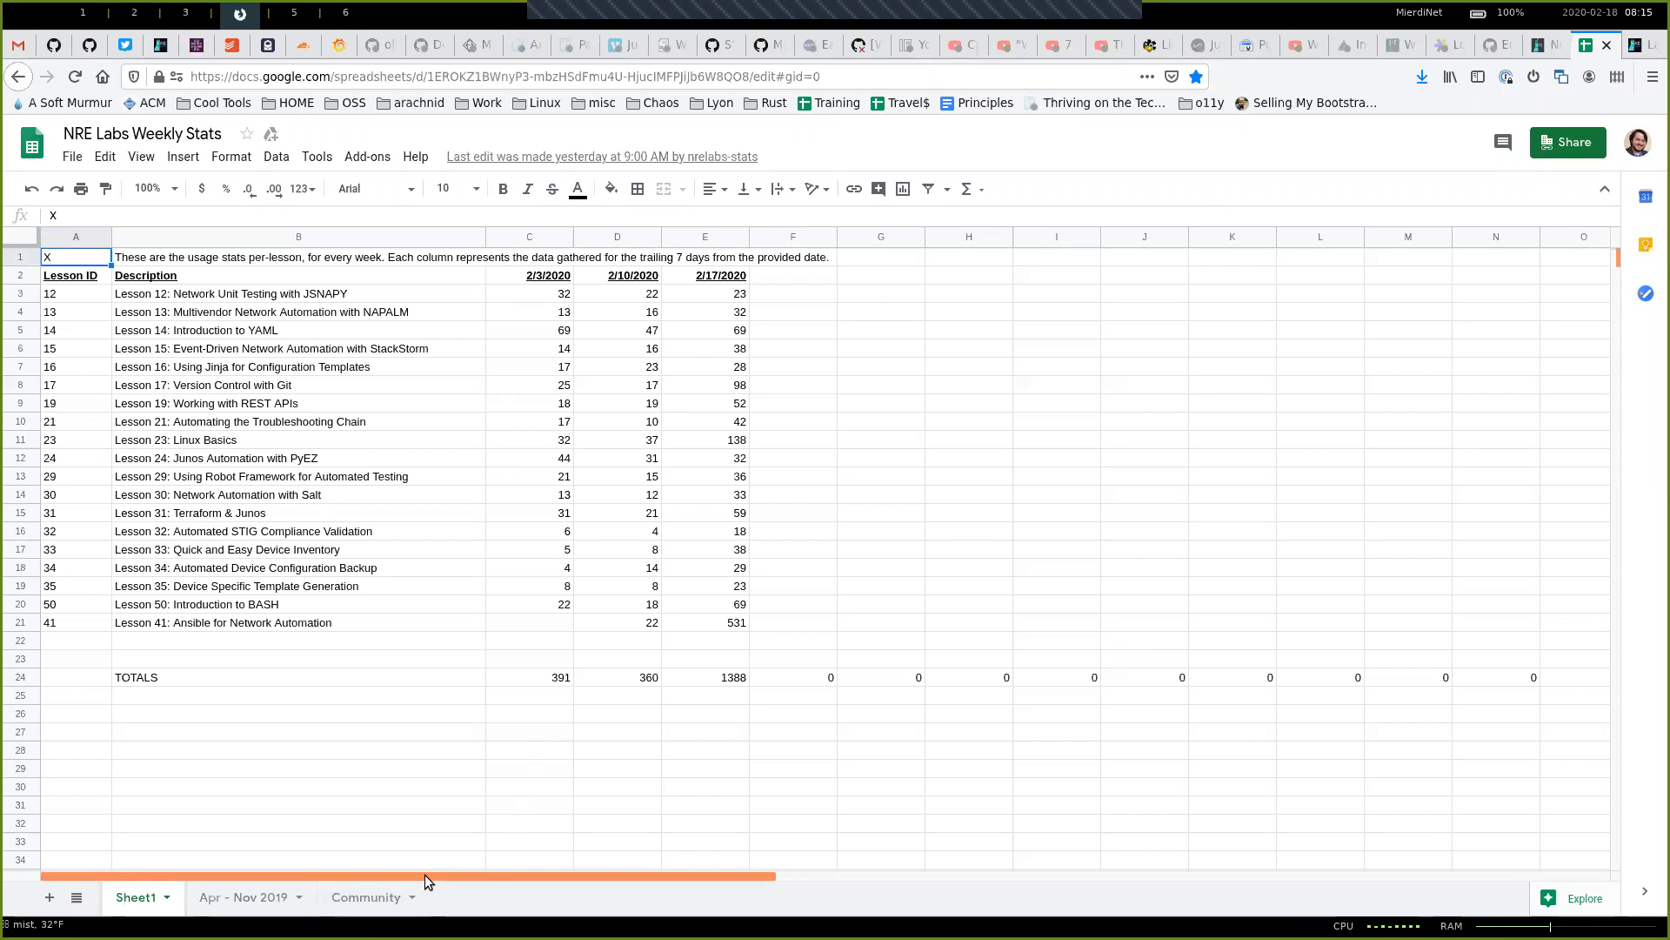
- Insert one empty column after the 11/4/2019 week on the Apr - Nov 2019 sheet
left_click(220, 905)
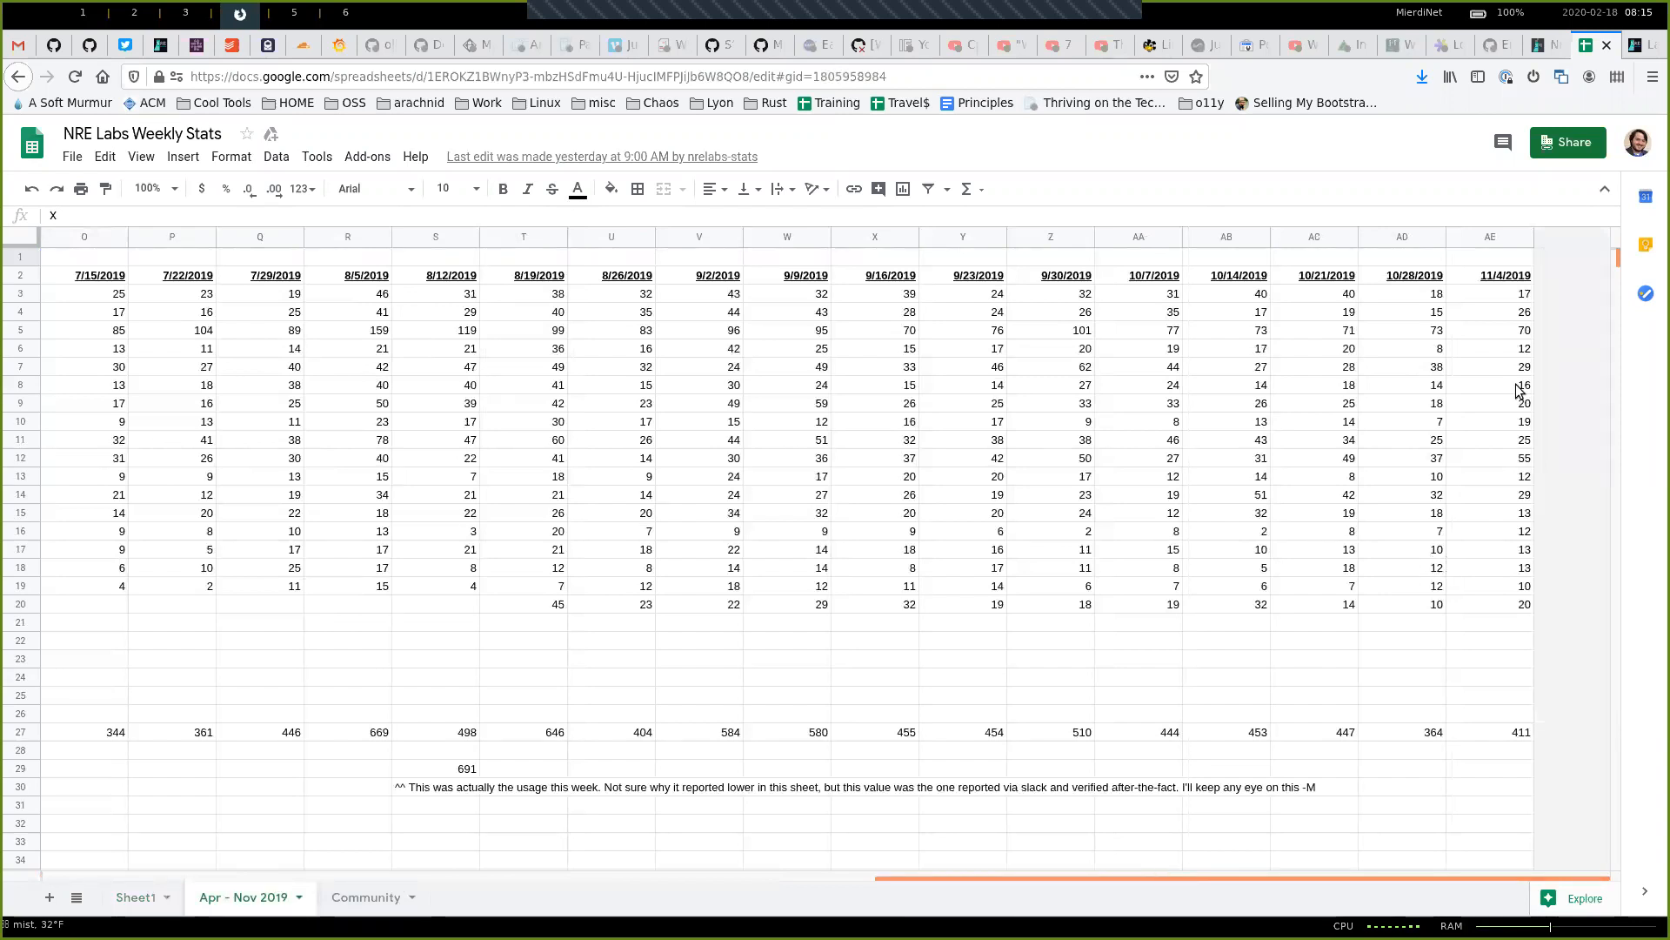
mouse_move(1501, 238)
right_click(1515, 245)
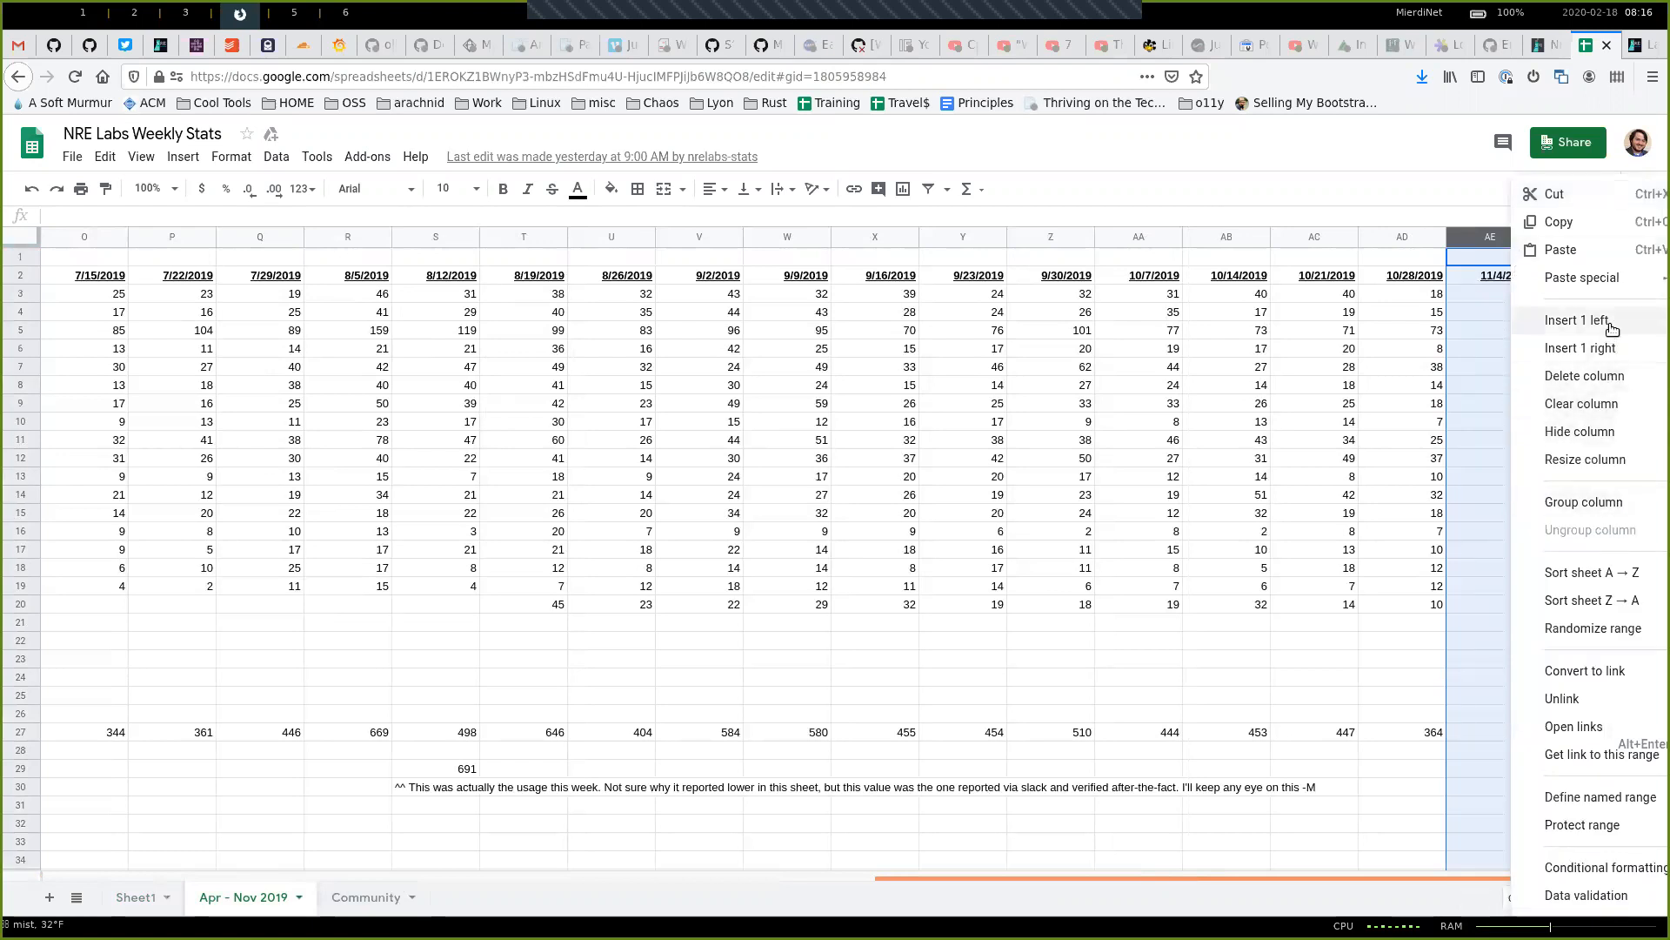
left_click(1580, 348)
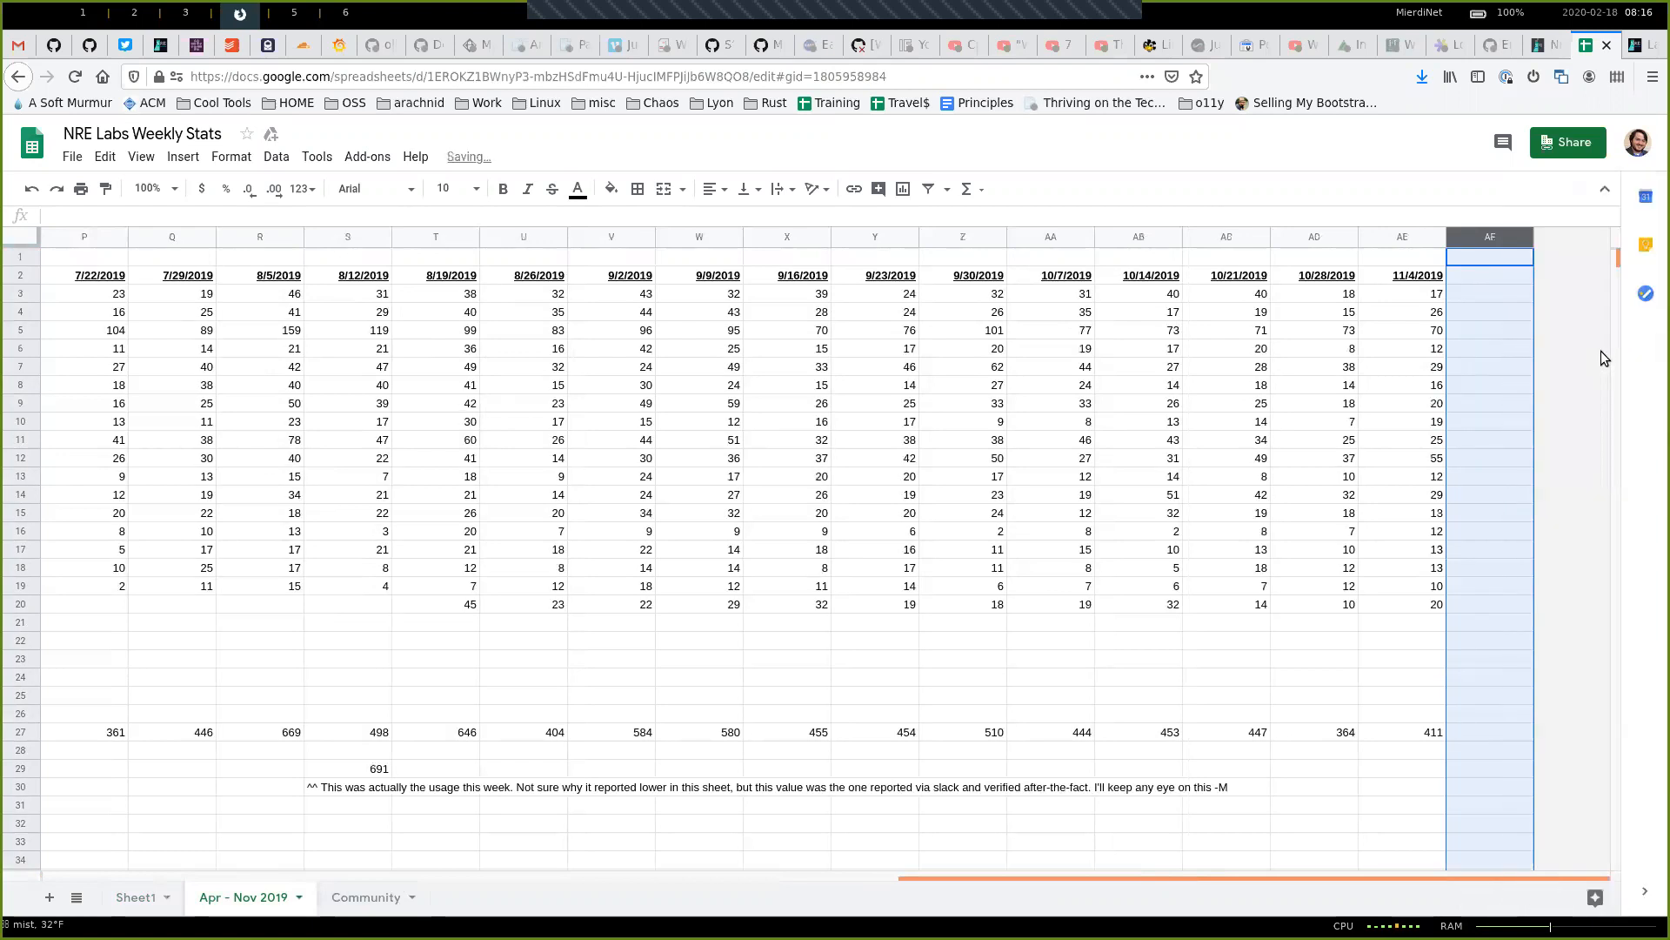
right_click(1496, 237)
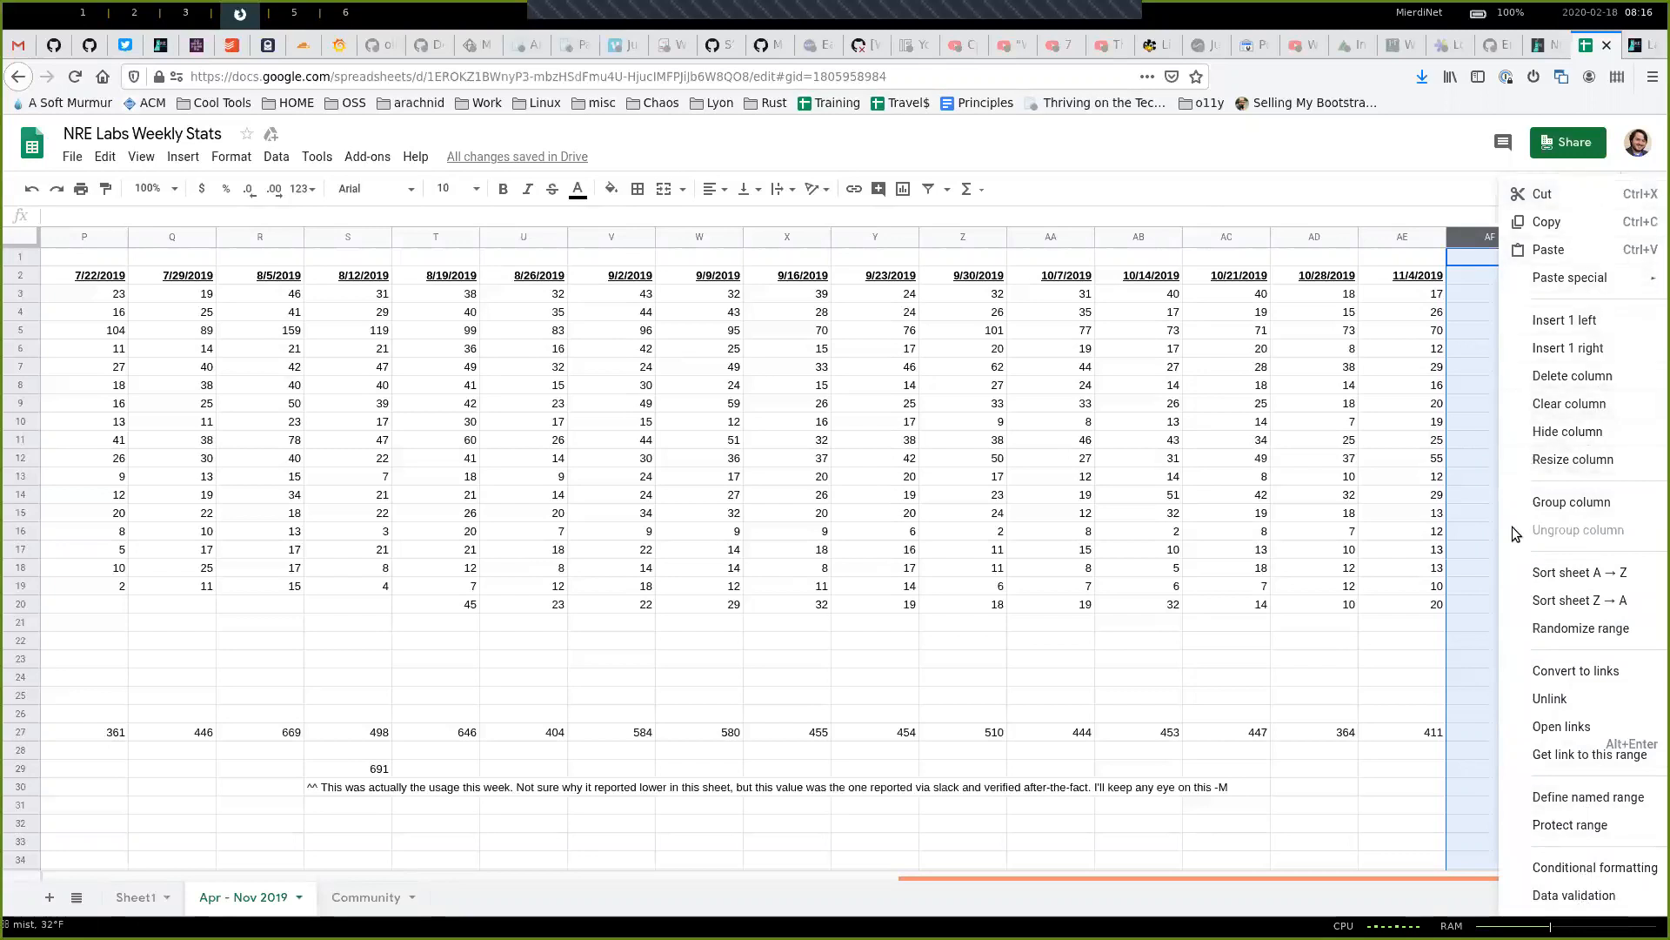
left_click(1260, 846)
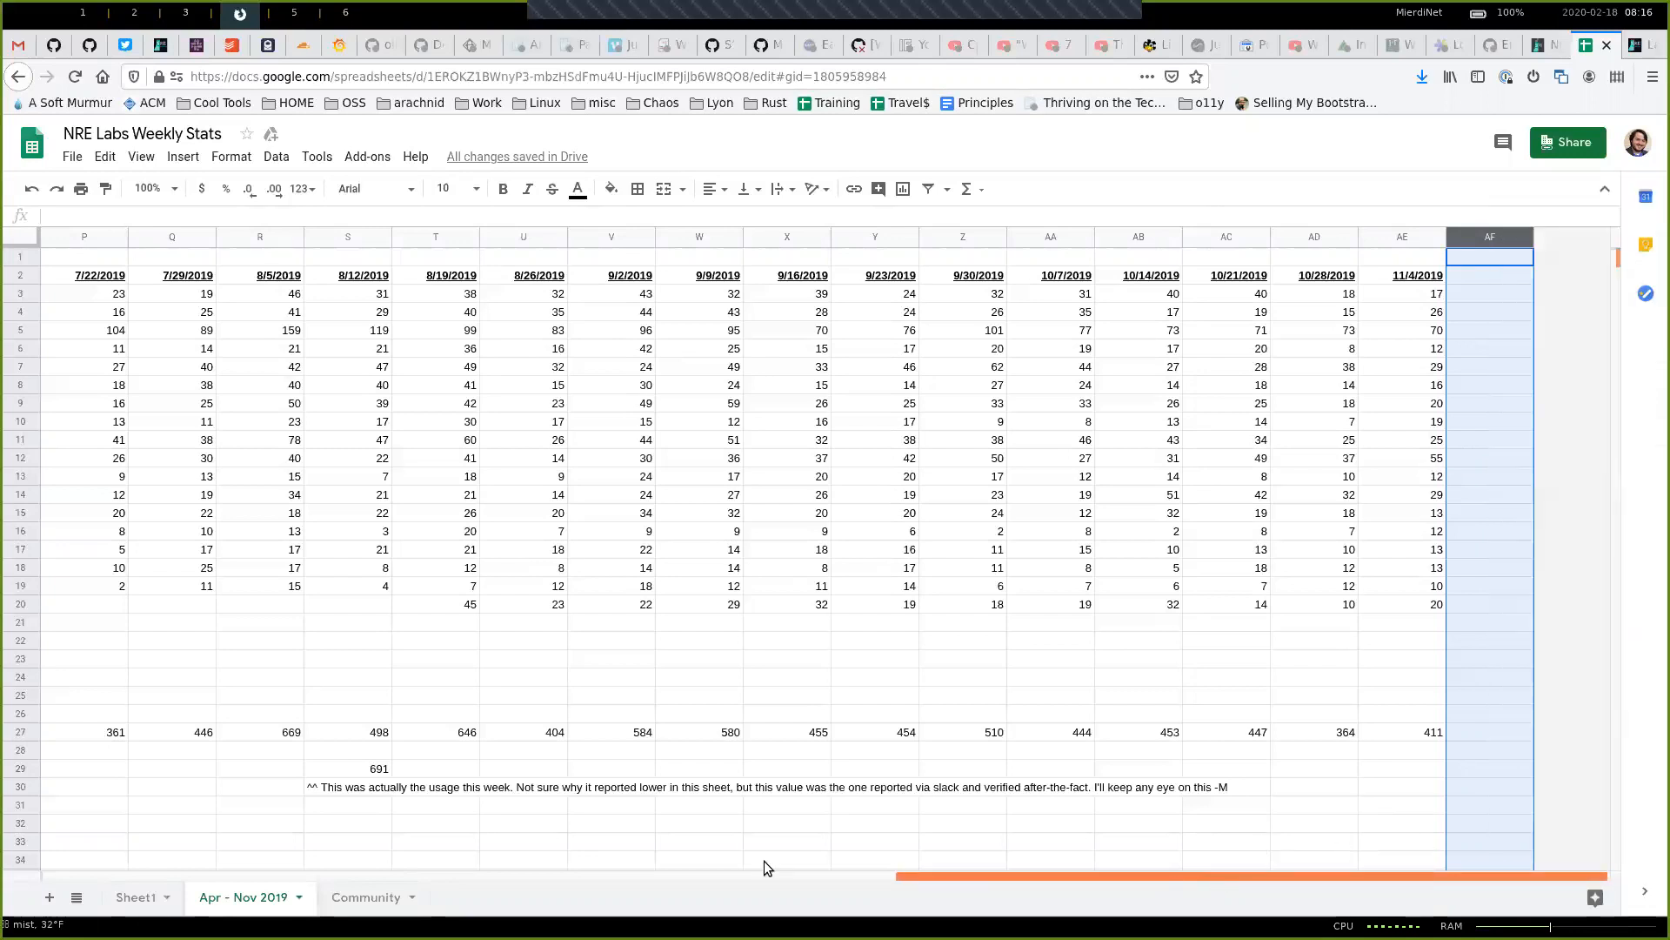
left_click_drag(1200, 877, 314, 878)
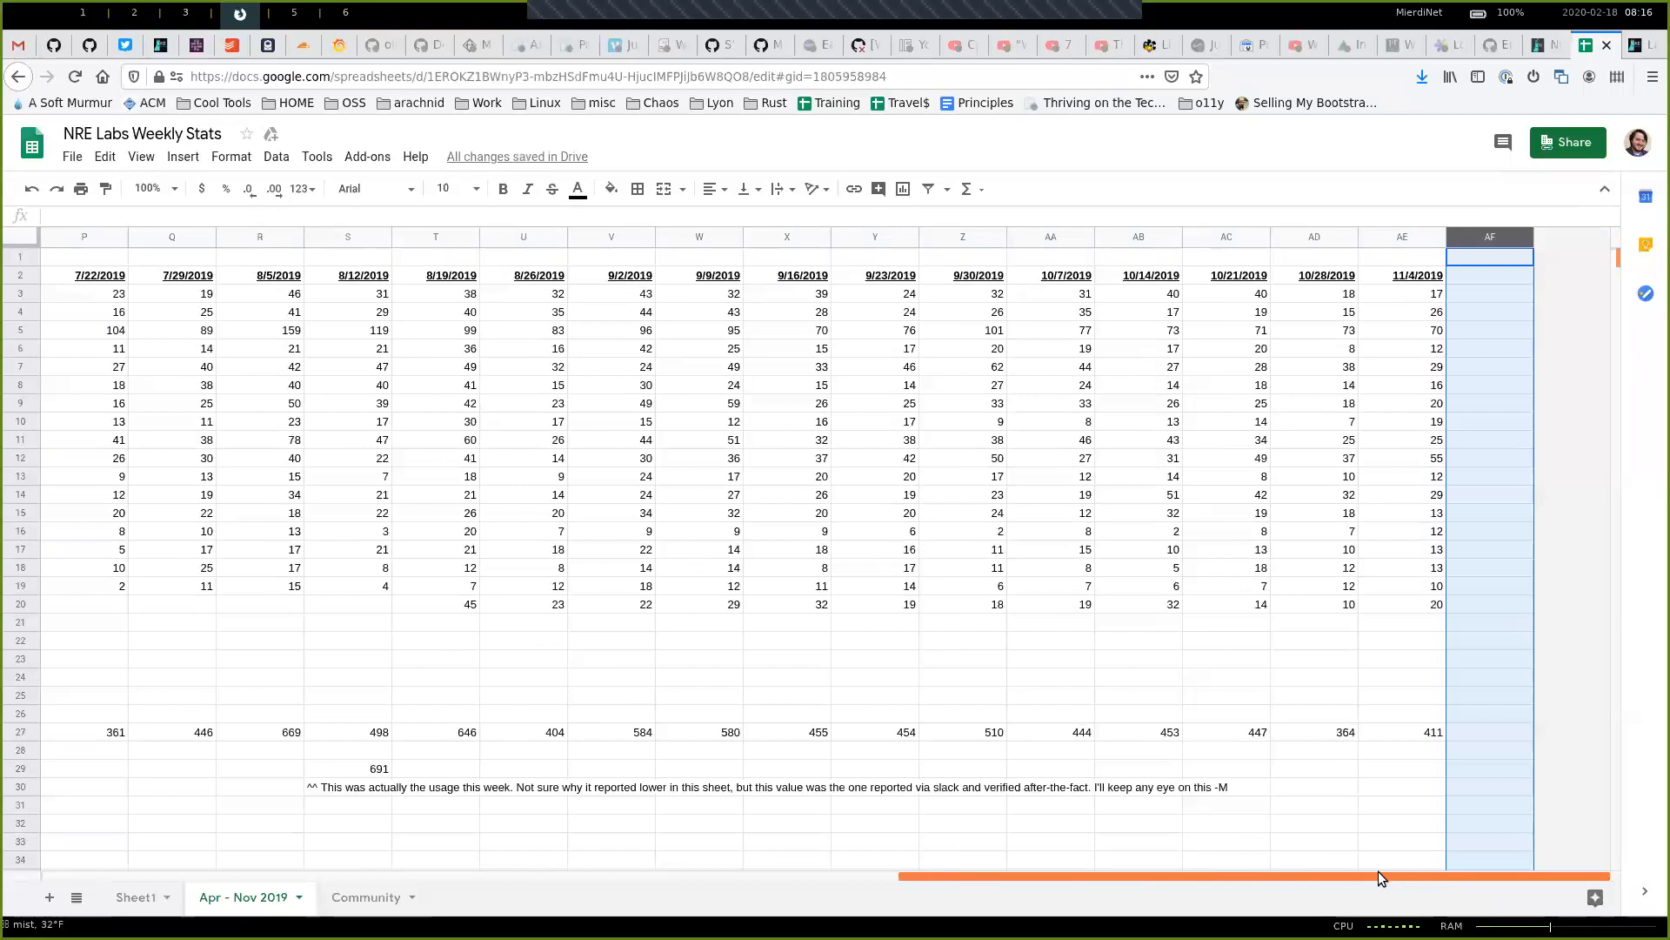
- Back on Sheet1, inspect Lesson 41's 2/10/2020 count and the column's SUM formula
left_click(136, 896)
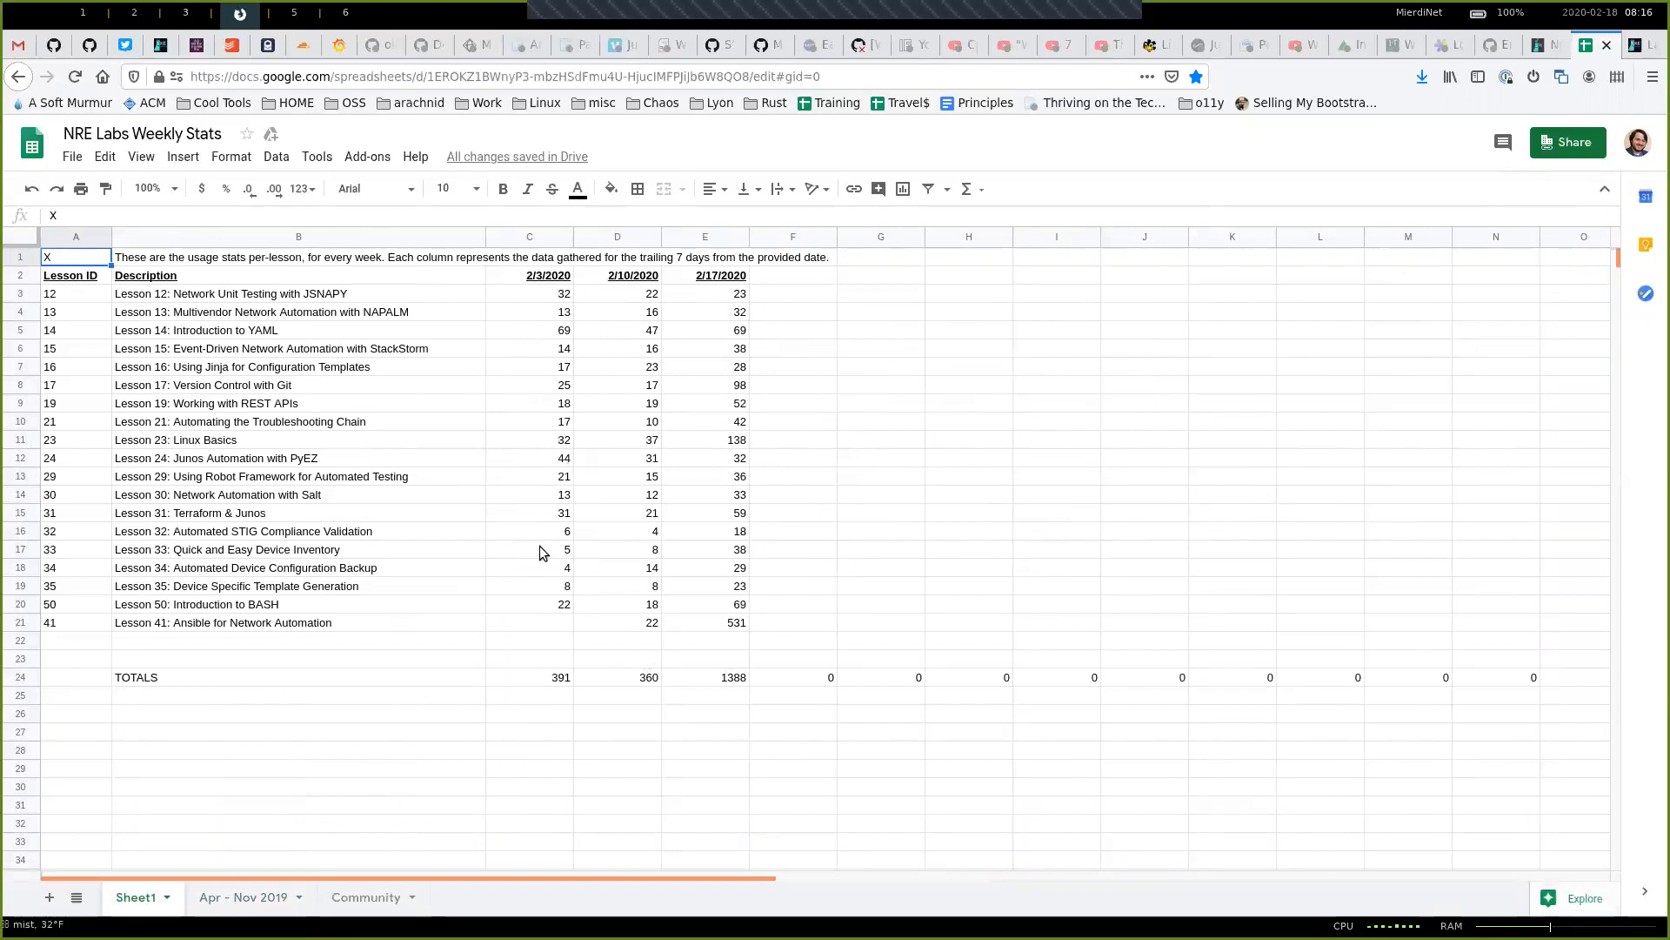
left_click(624, 626)
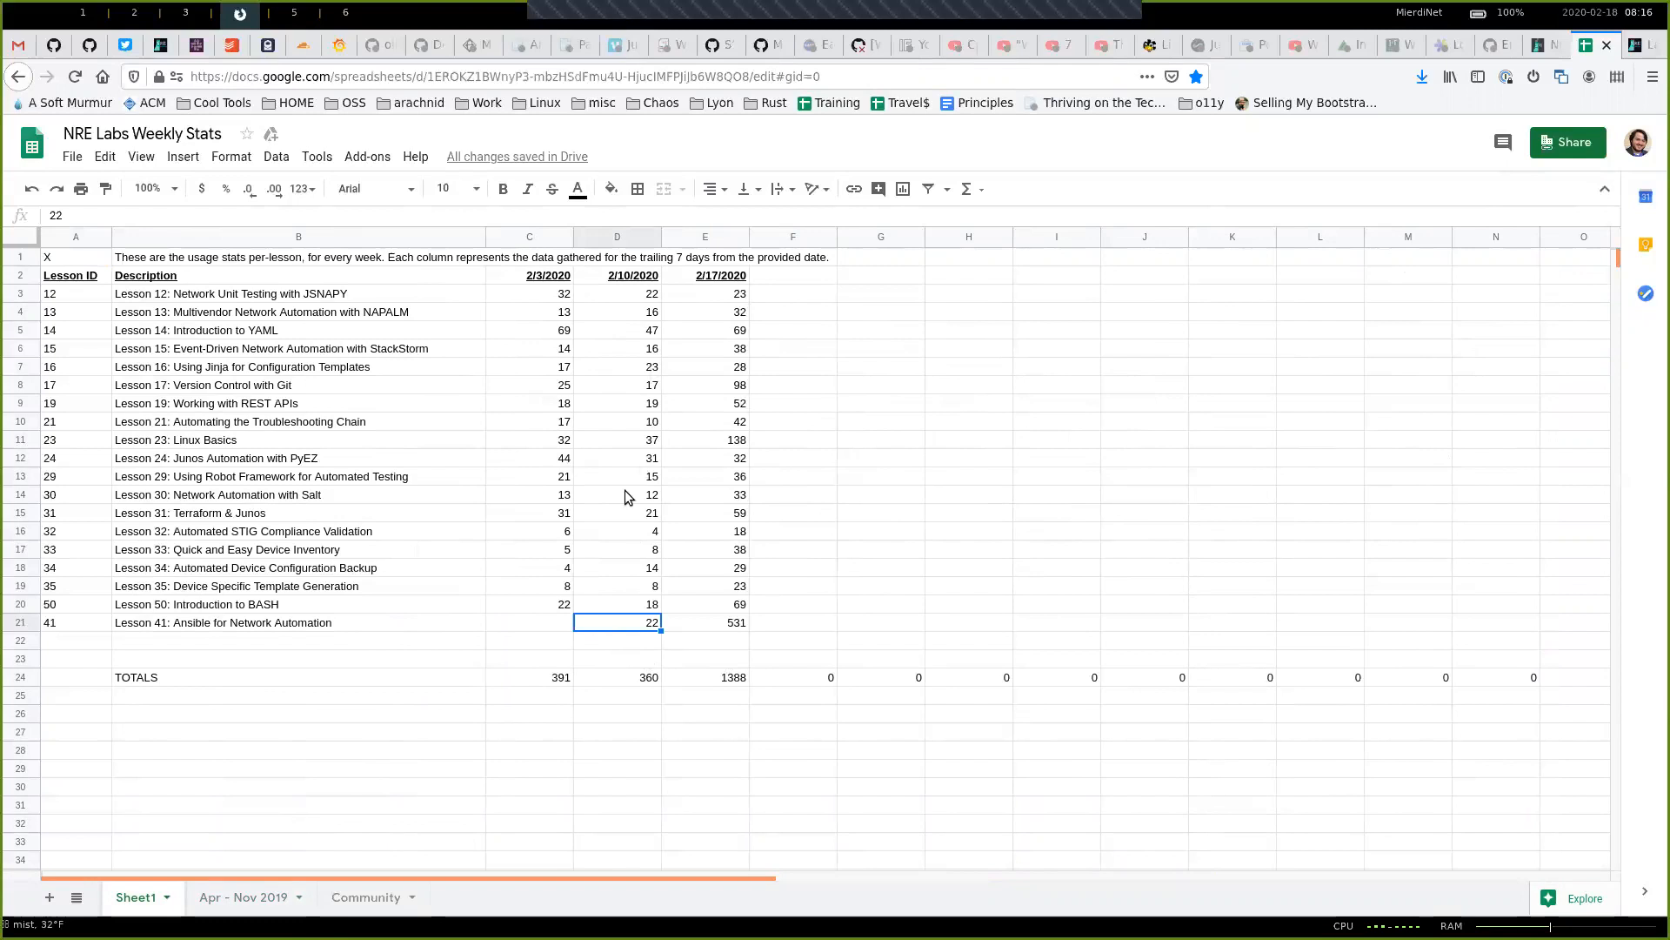
left_click(617, 681)
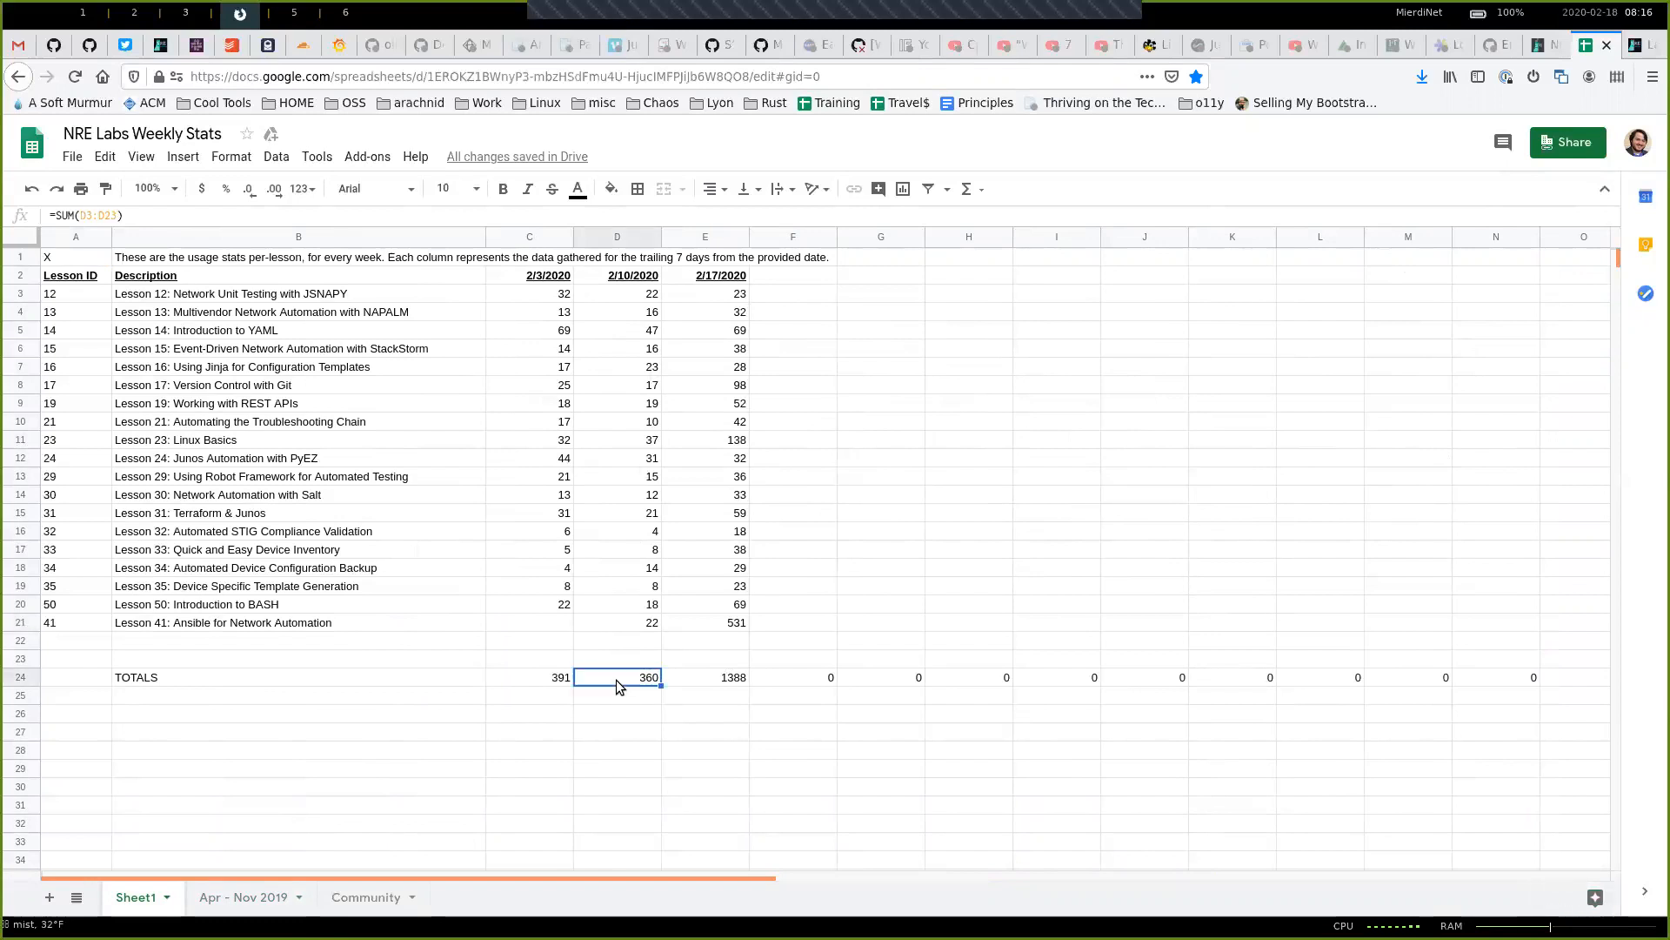
left_click(602, 626)
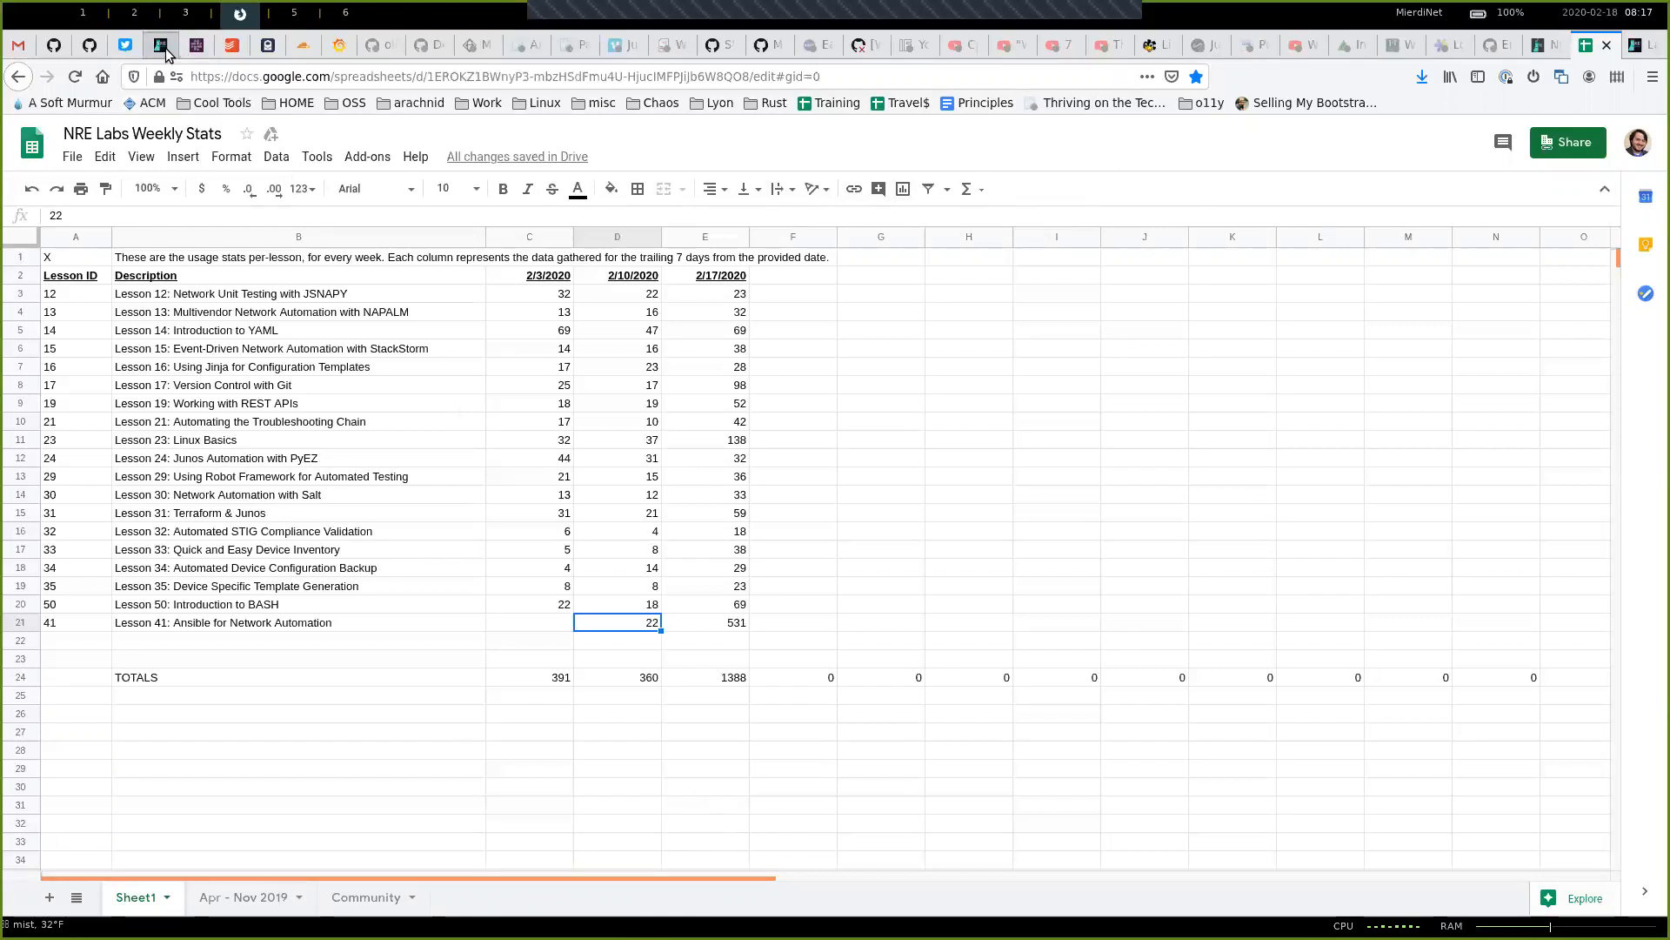
- Switch back to the Community Standup: Feb 18, 2020 forum topic
left_click(162, 46)
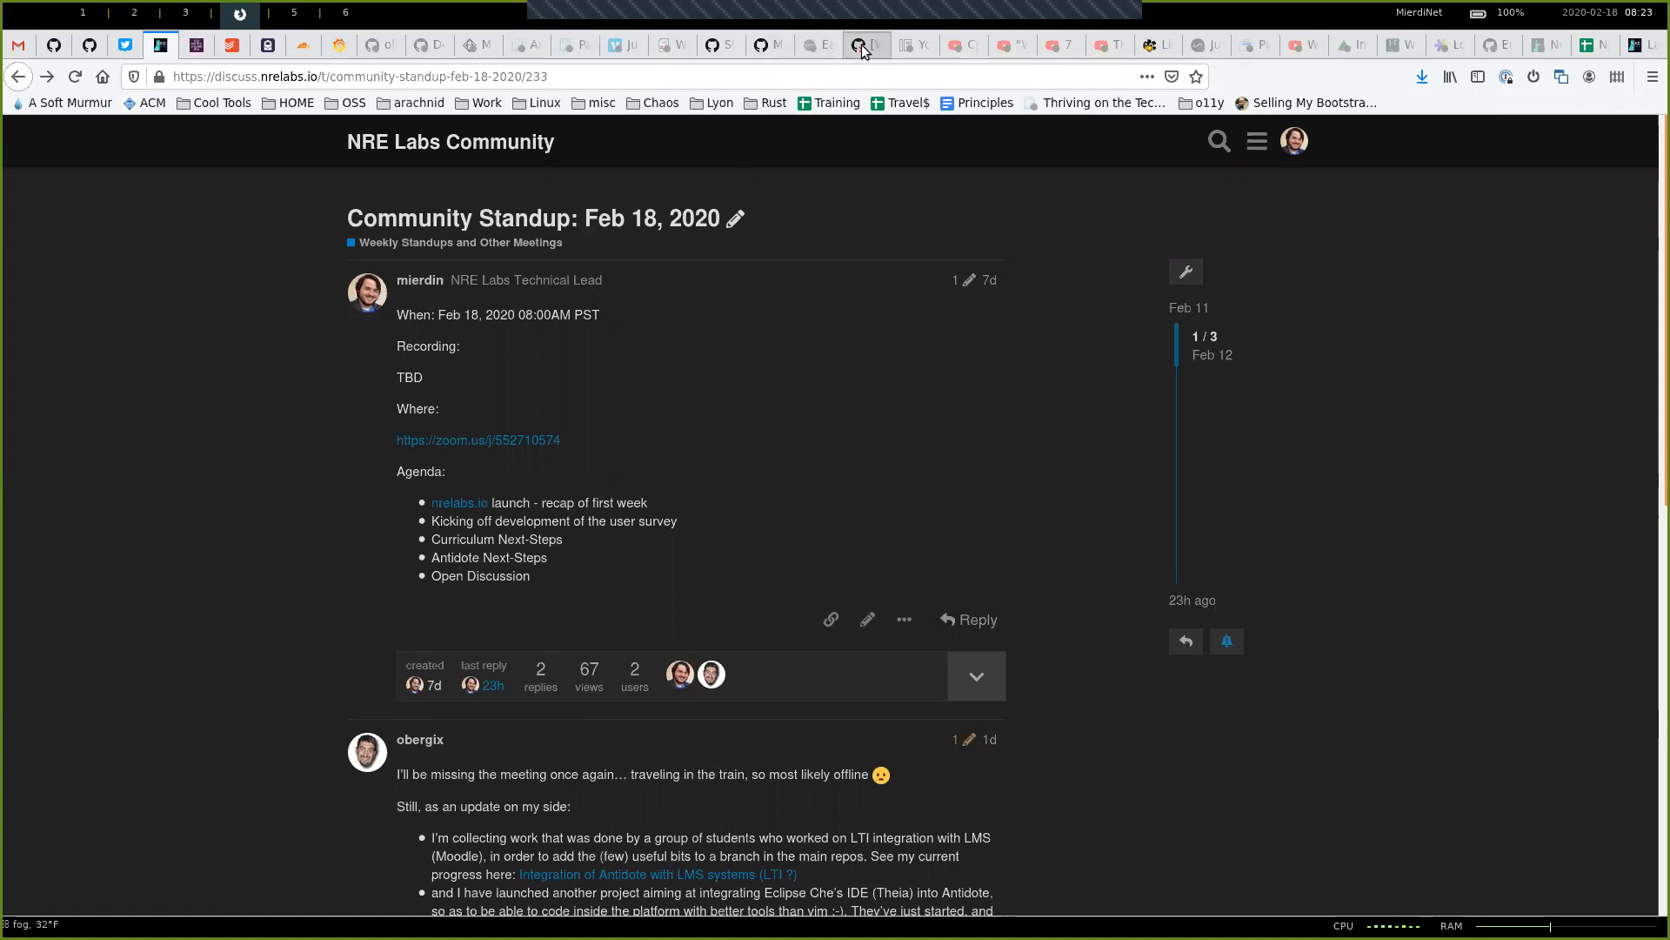
- Open nre-learning/nrelabs-curriculum in a new tab and go to its Issues list
left_click(1655, 48)
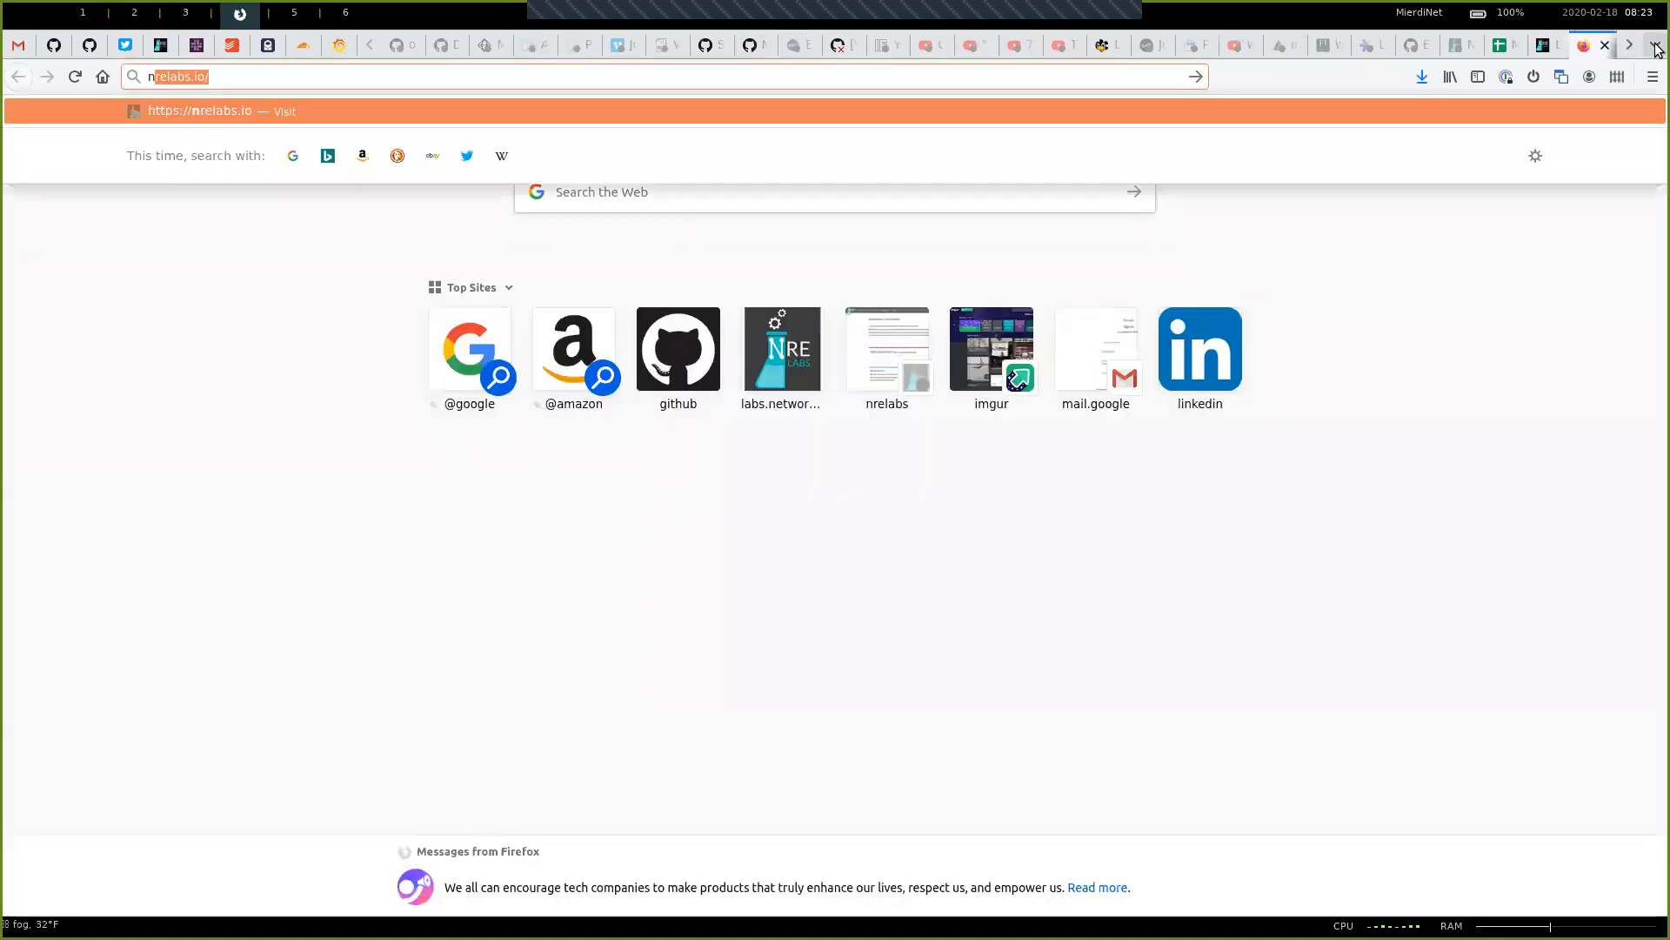
type("nrelabs-")
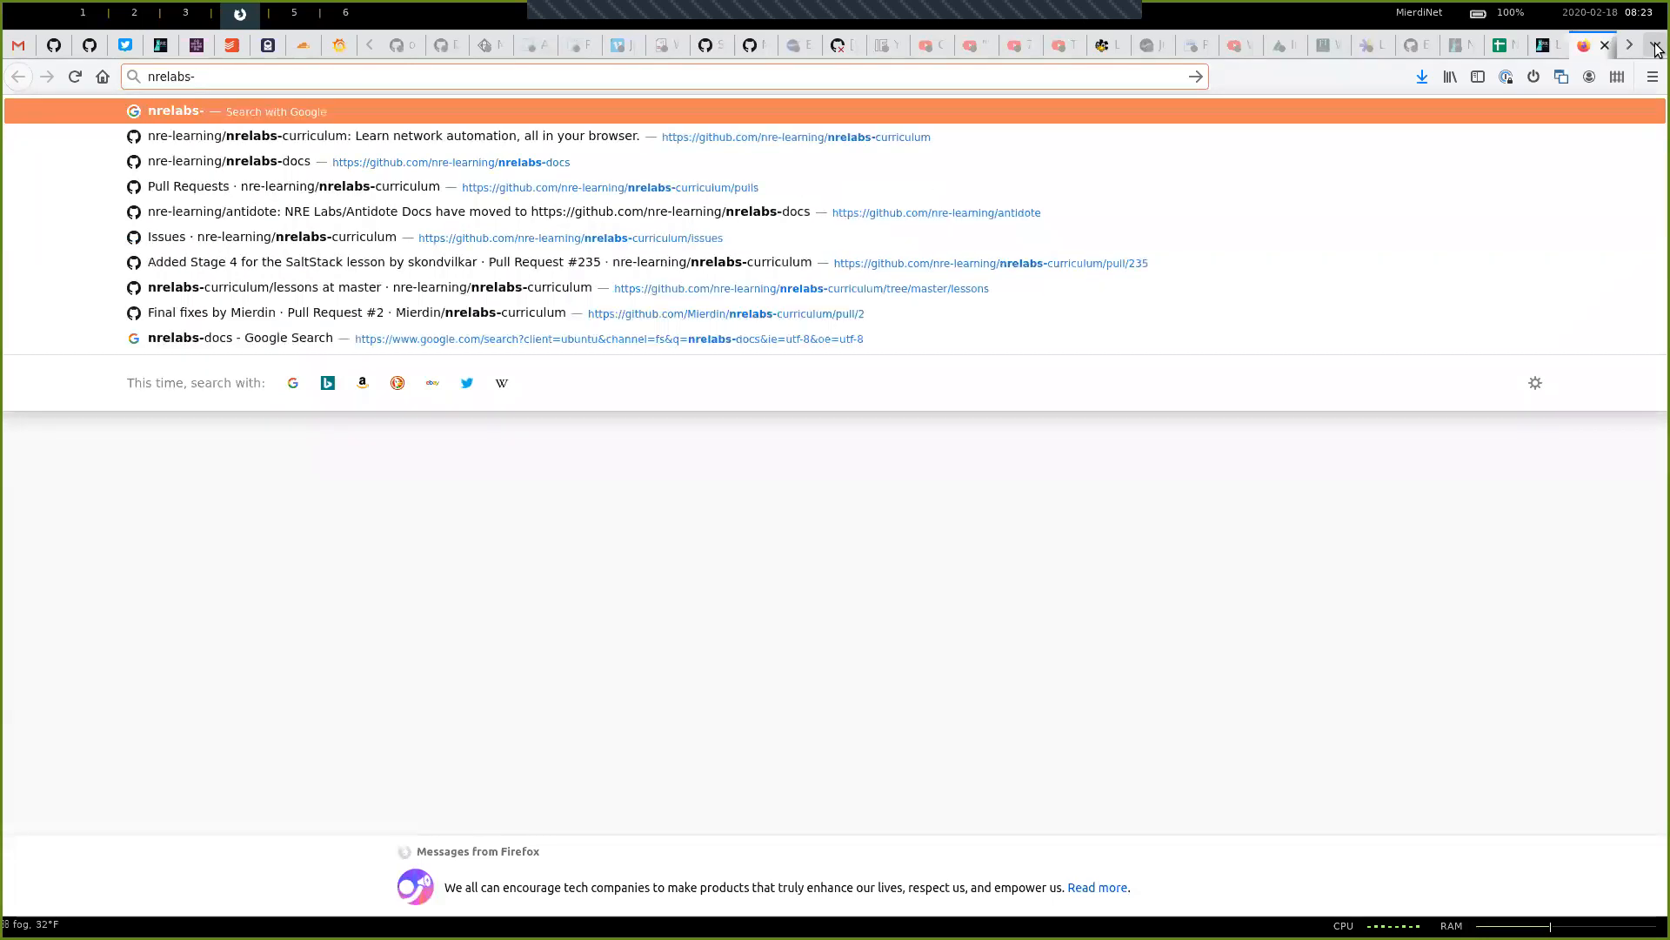
key("Return")
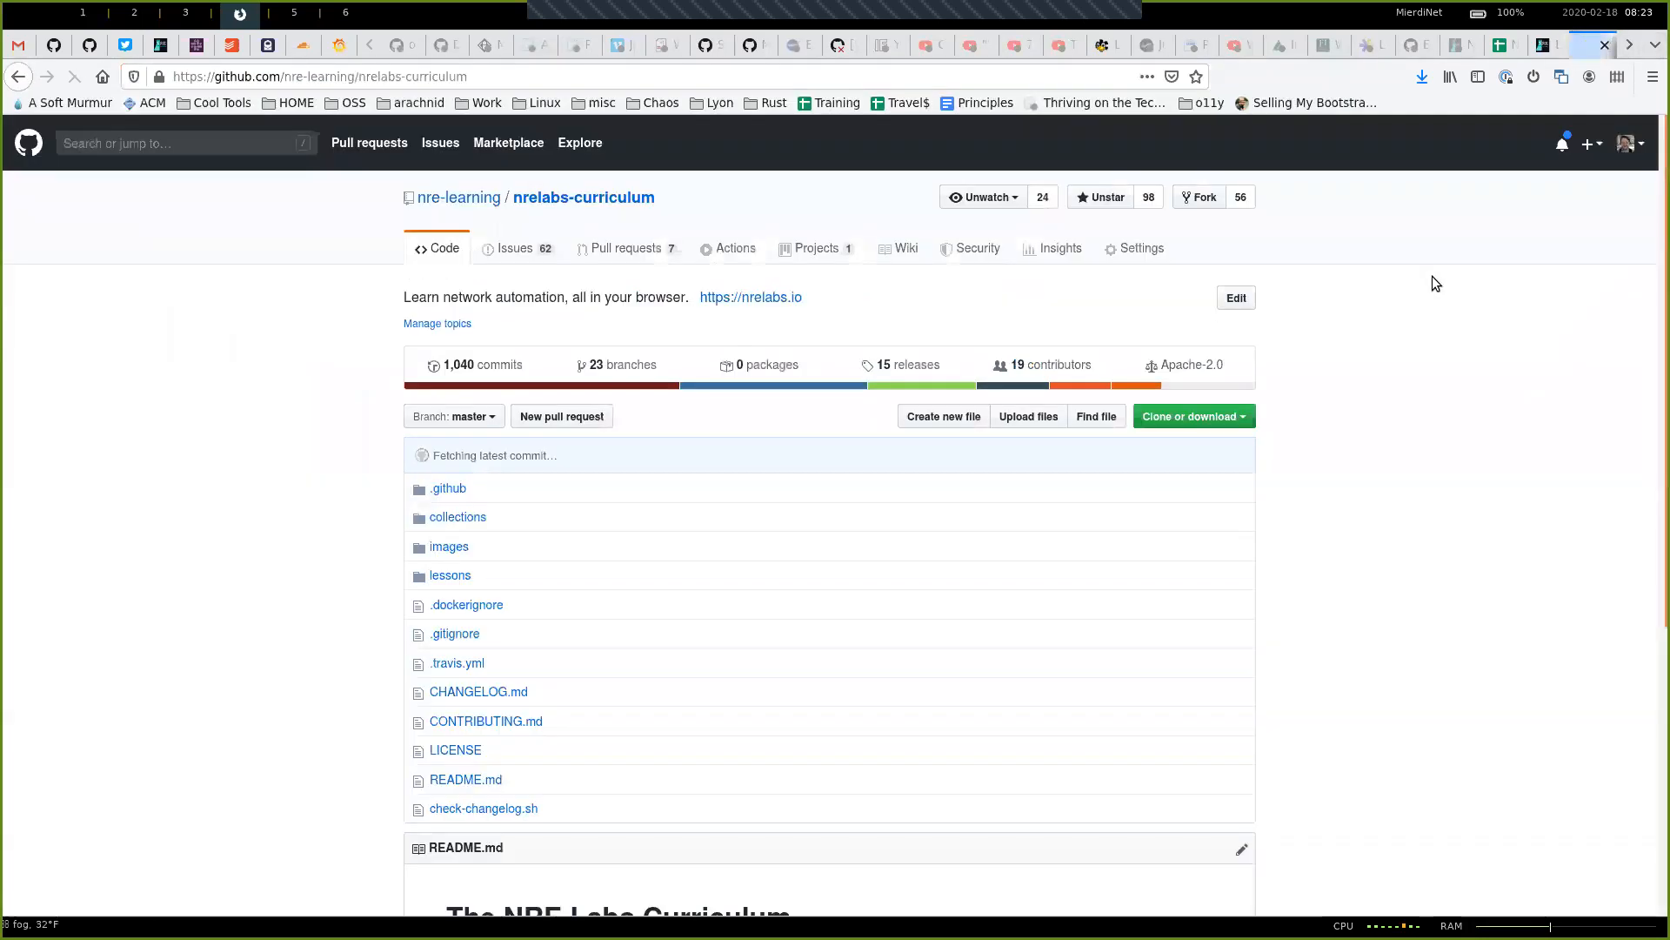
left_click(528, 249)
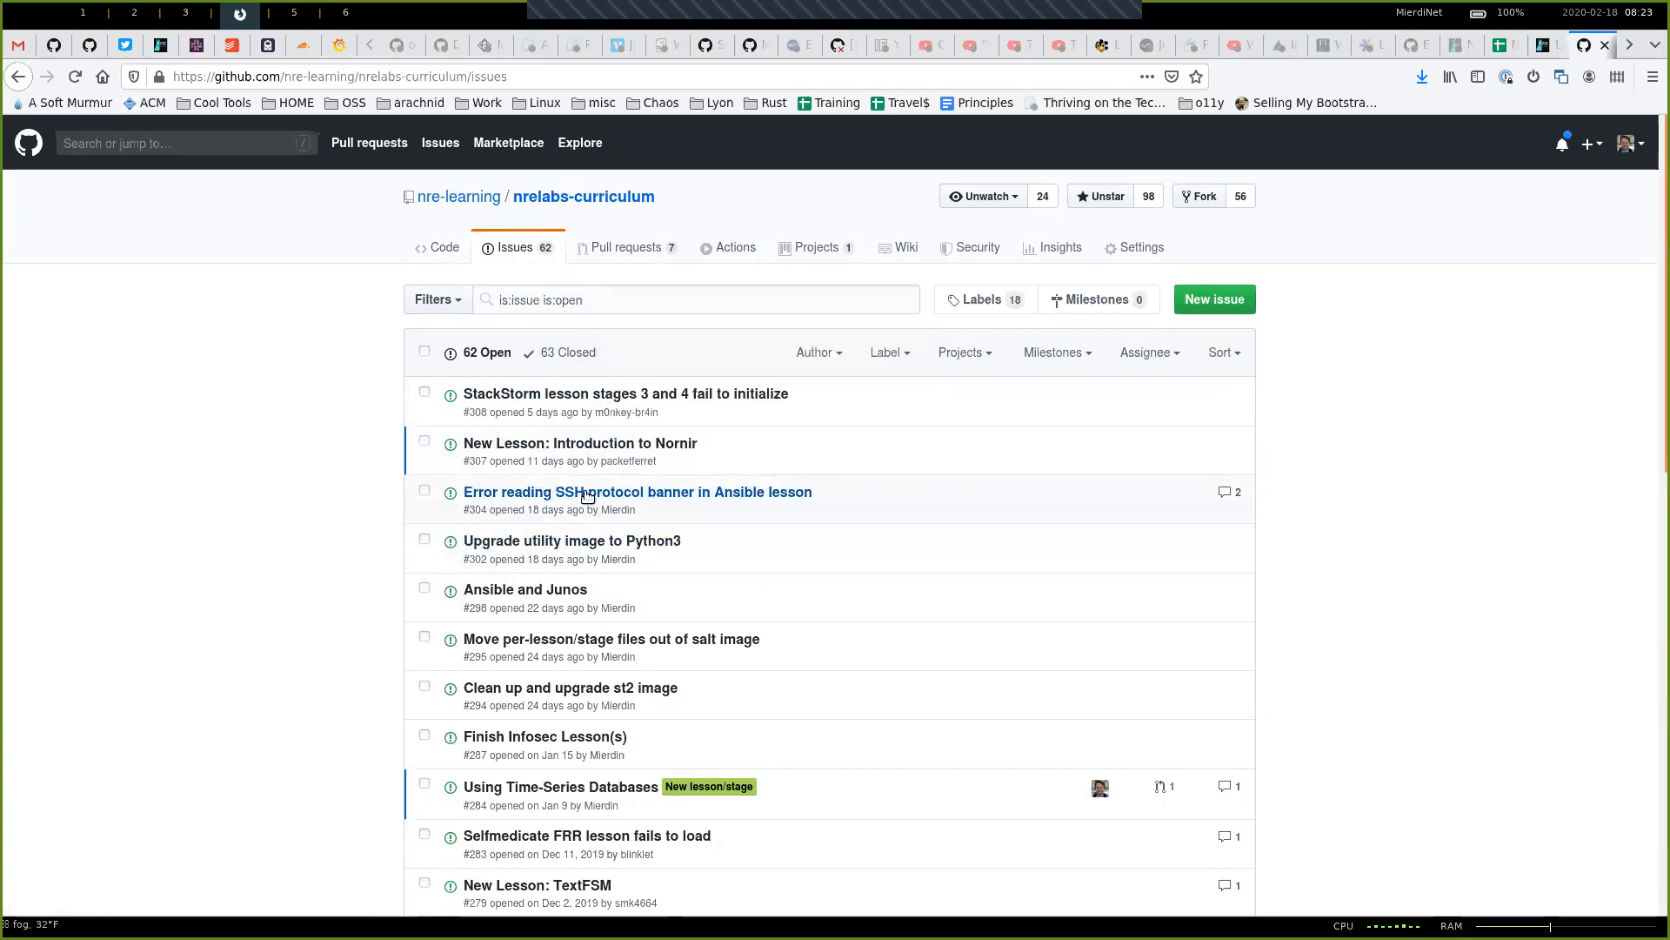
- Open issue #304 in its own tab and pick out junos_facts in its error output
middle_click(585, 496)
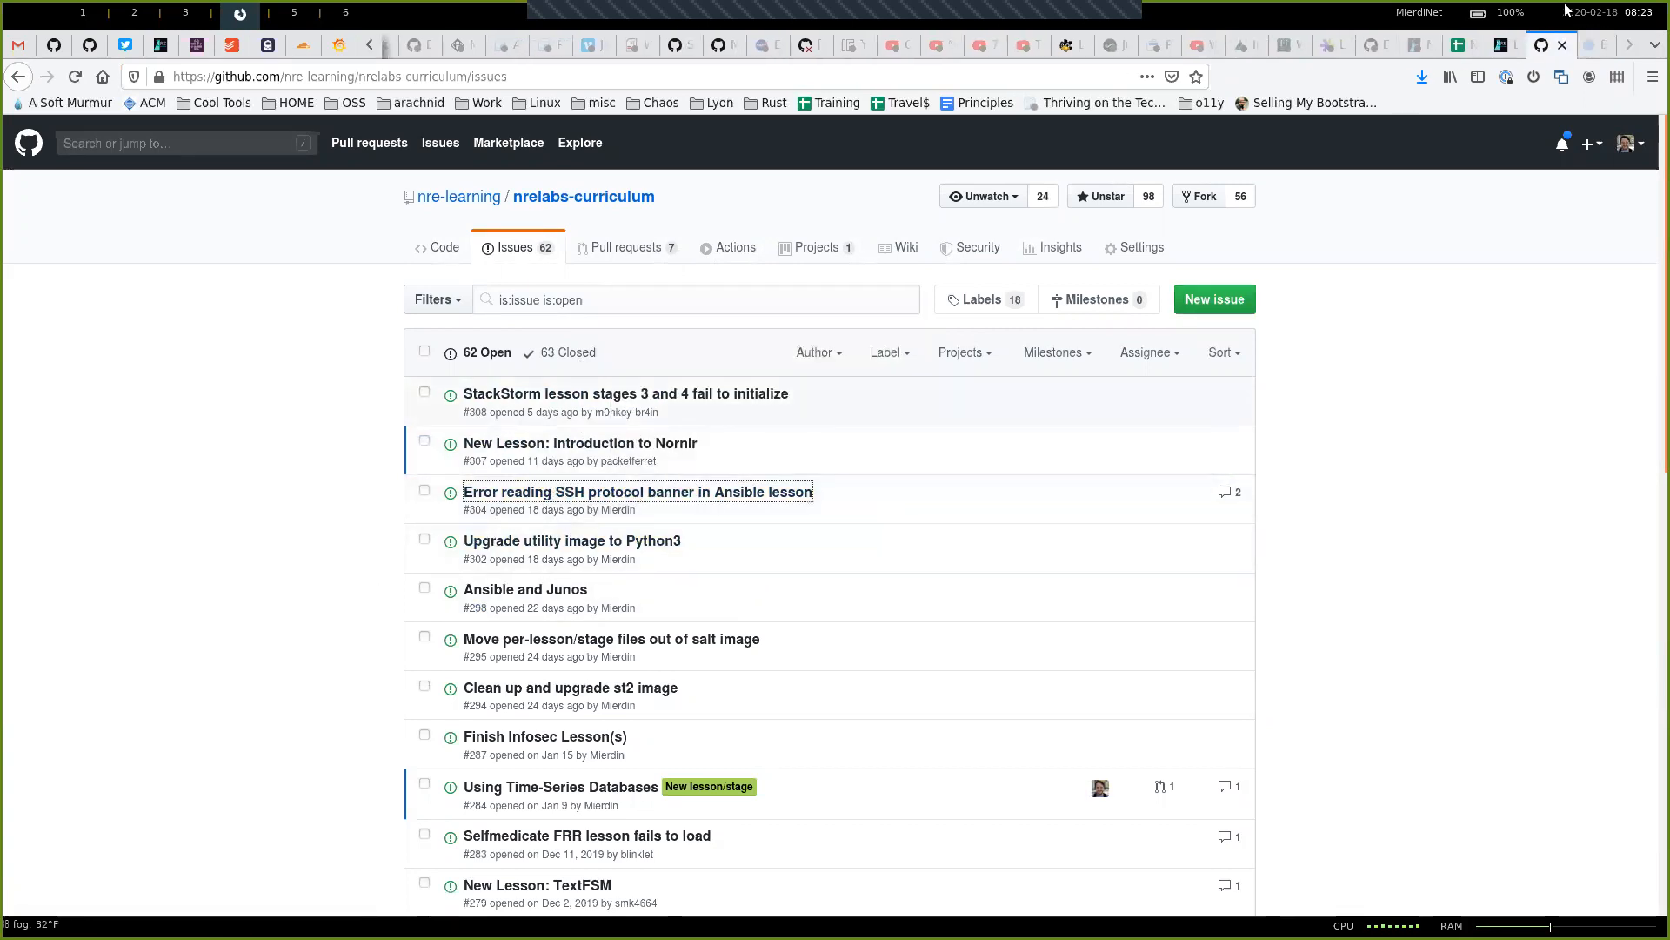
left_click(1586, 47)
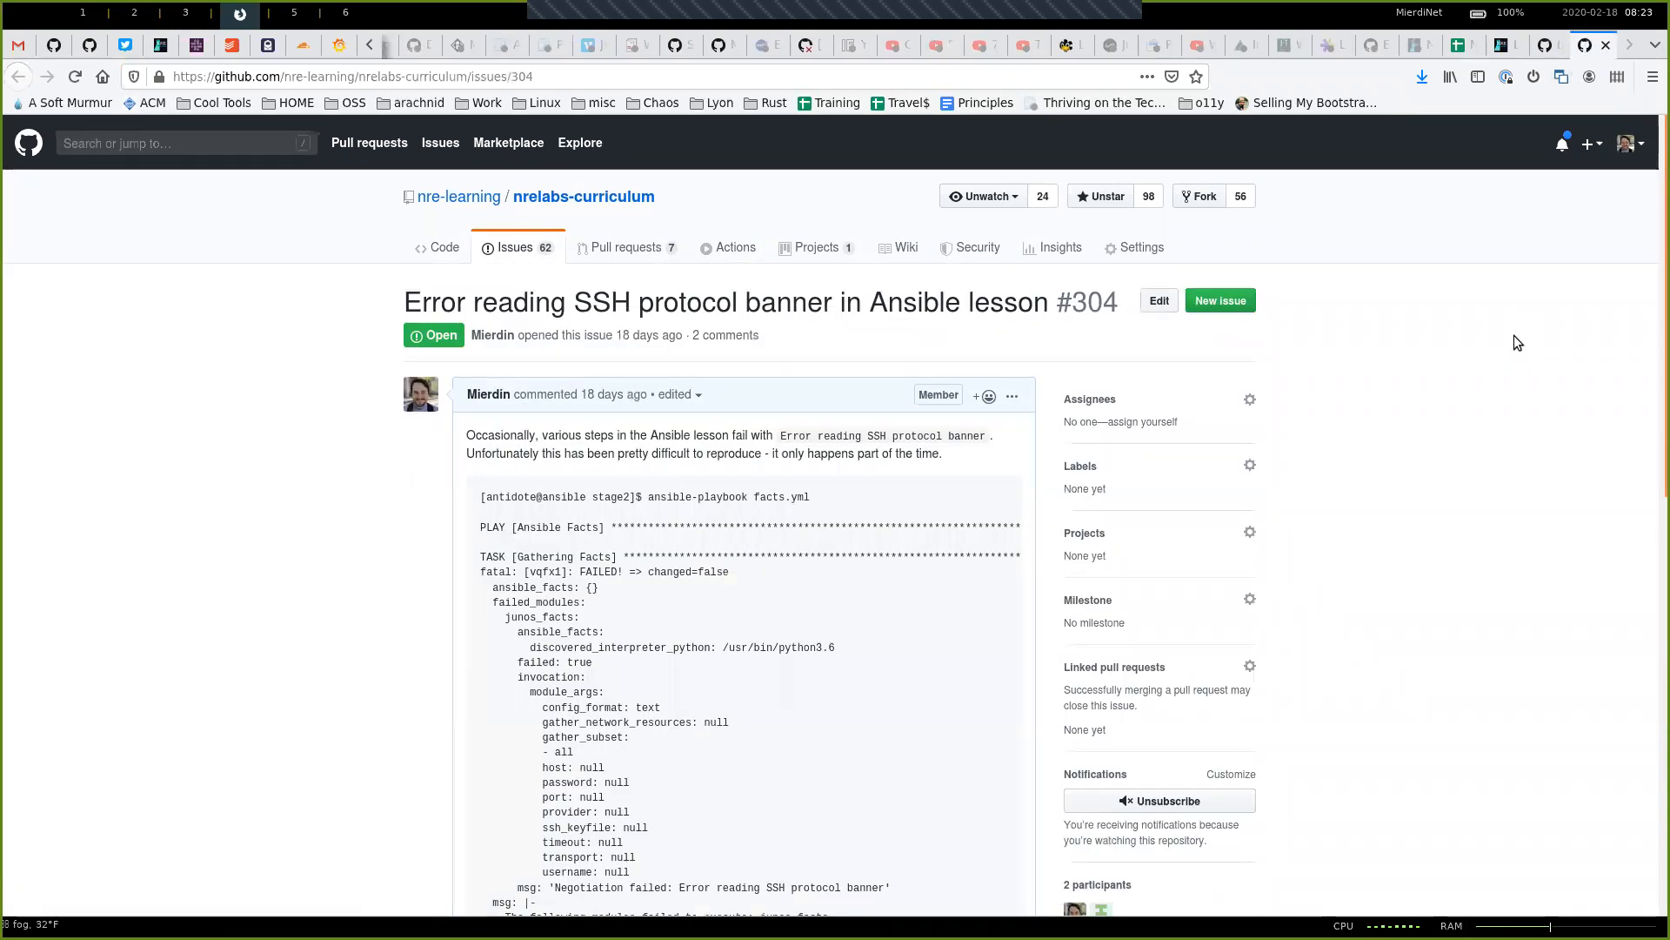
scroll(1515, 335, "down", 3)
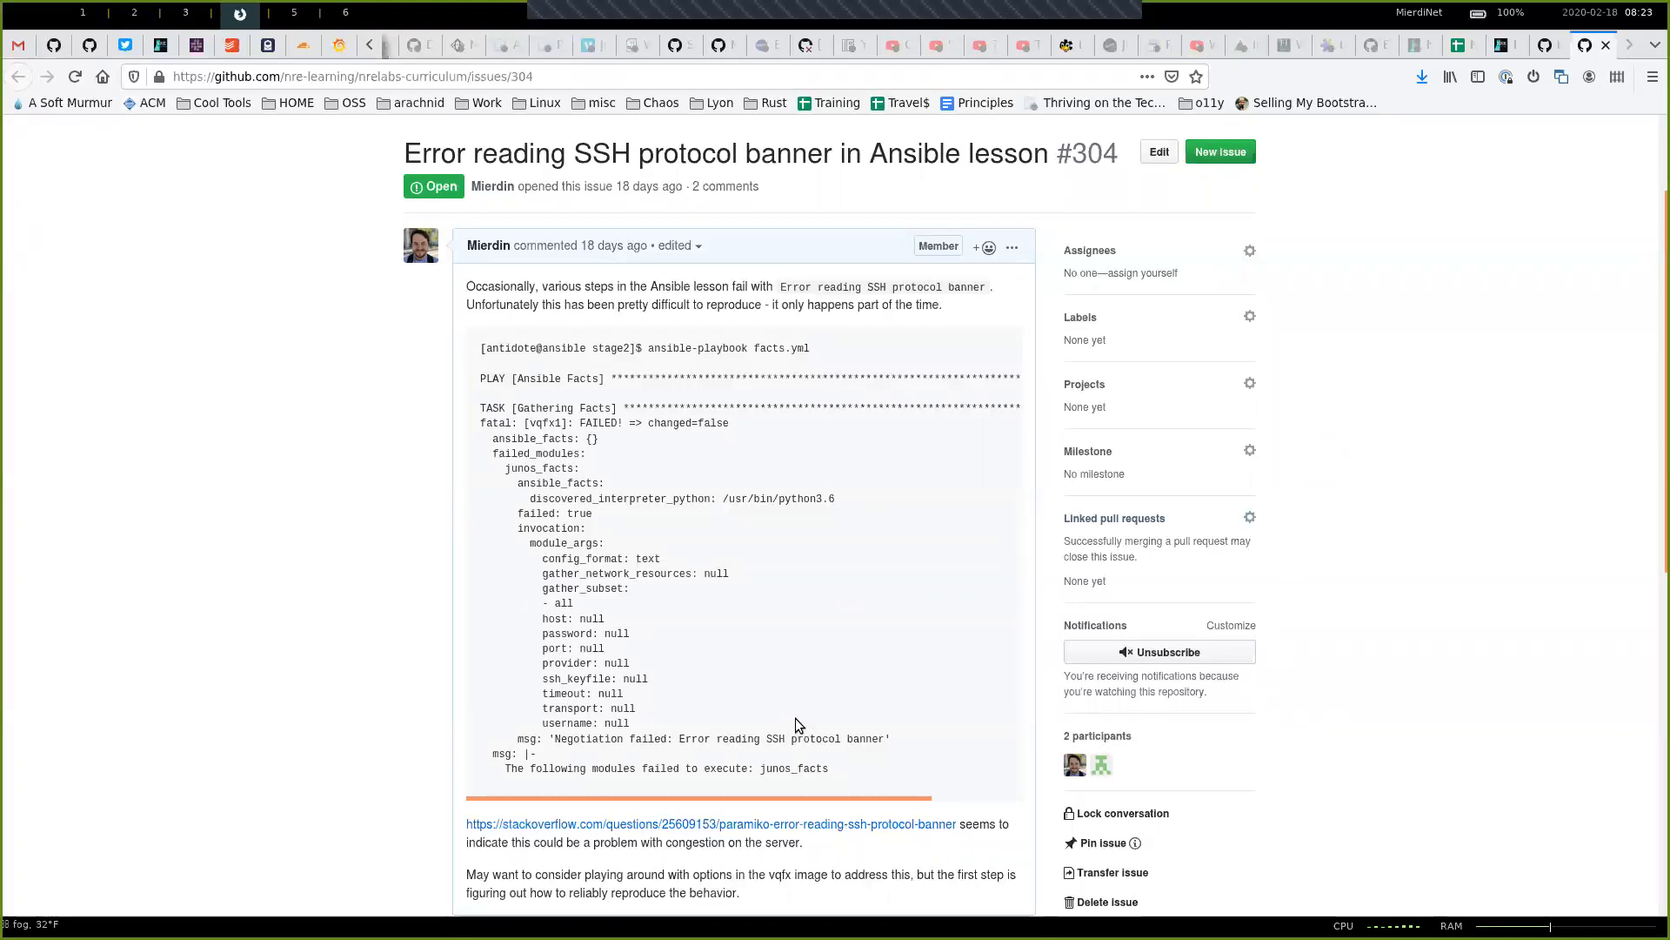
double_click(793, 769)
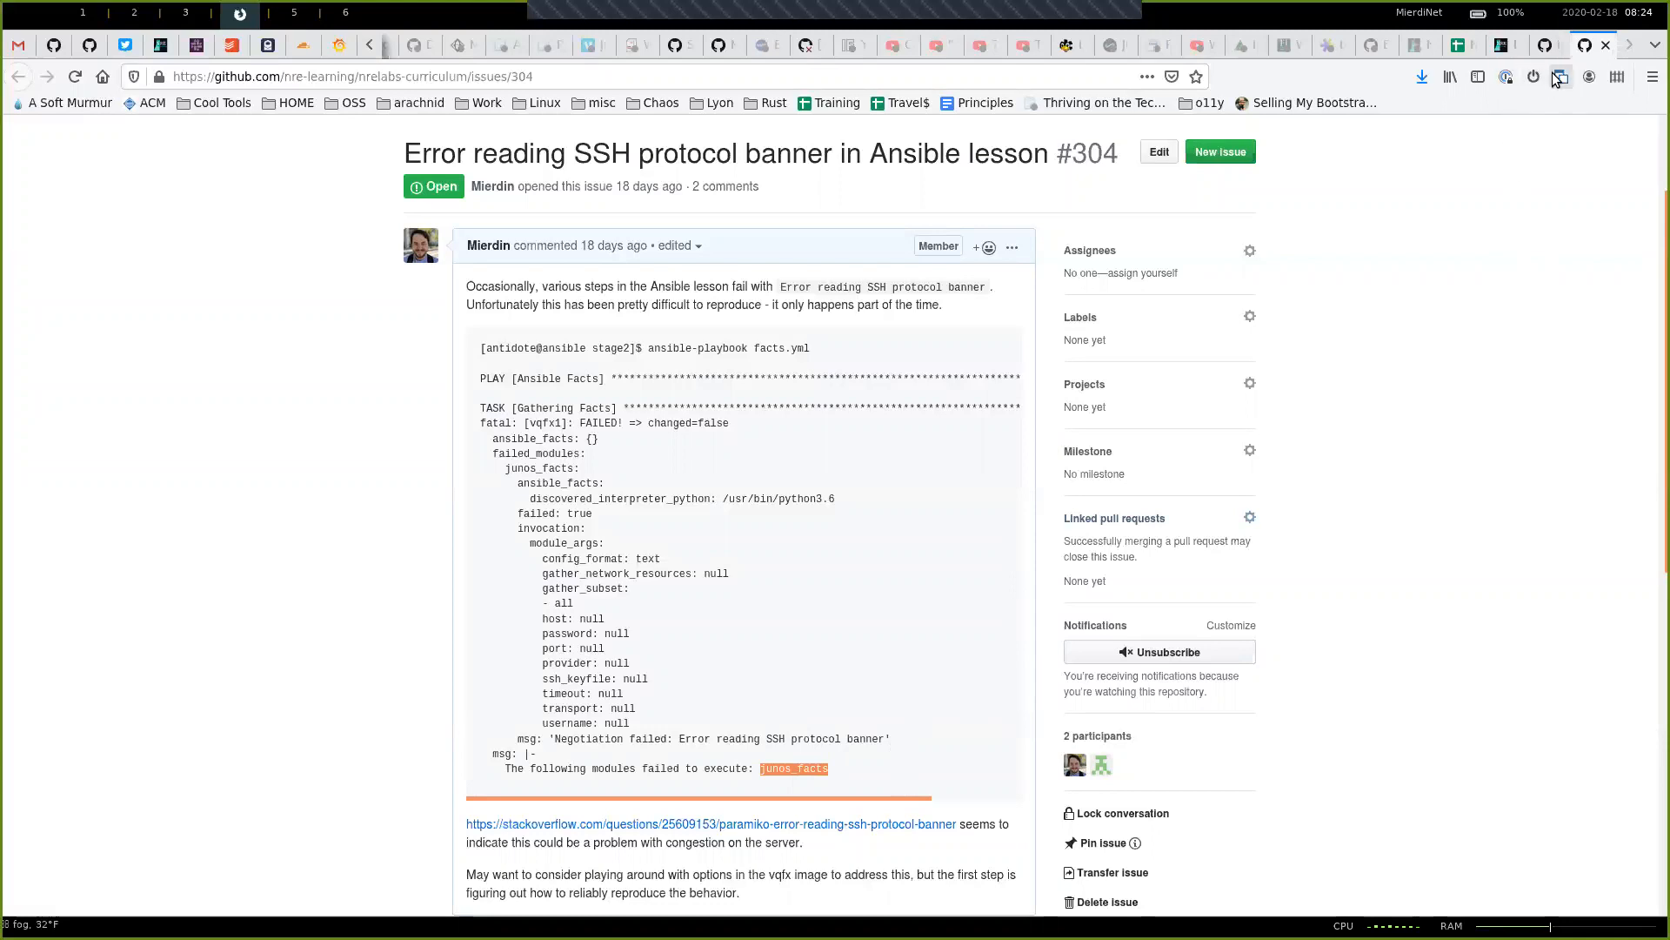
- Review issue #308 and highlight stage 3 in its title
left_click(1567, 48)
mouse_move(625, 393)
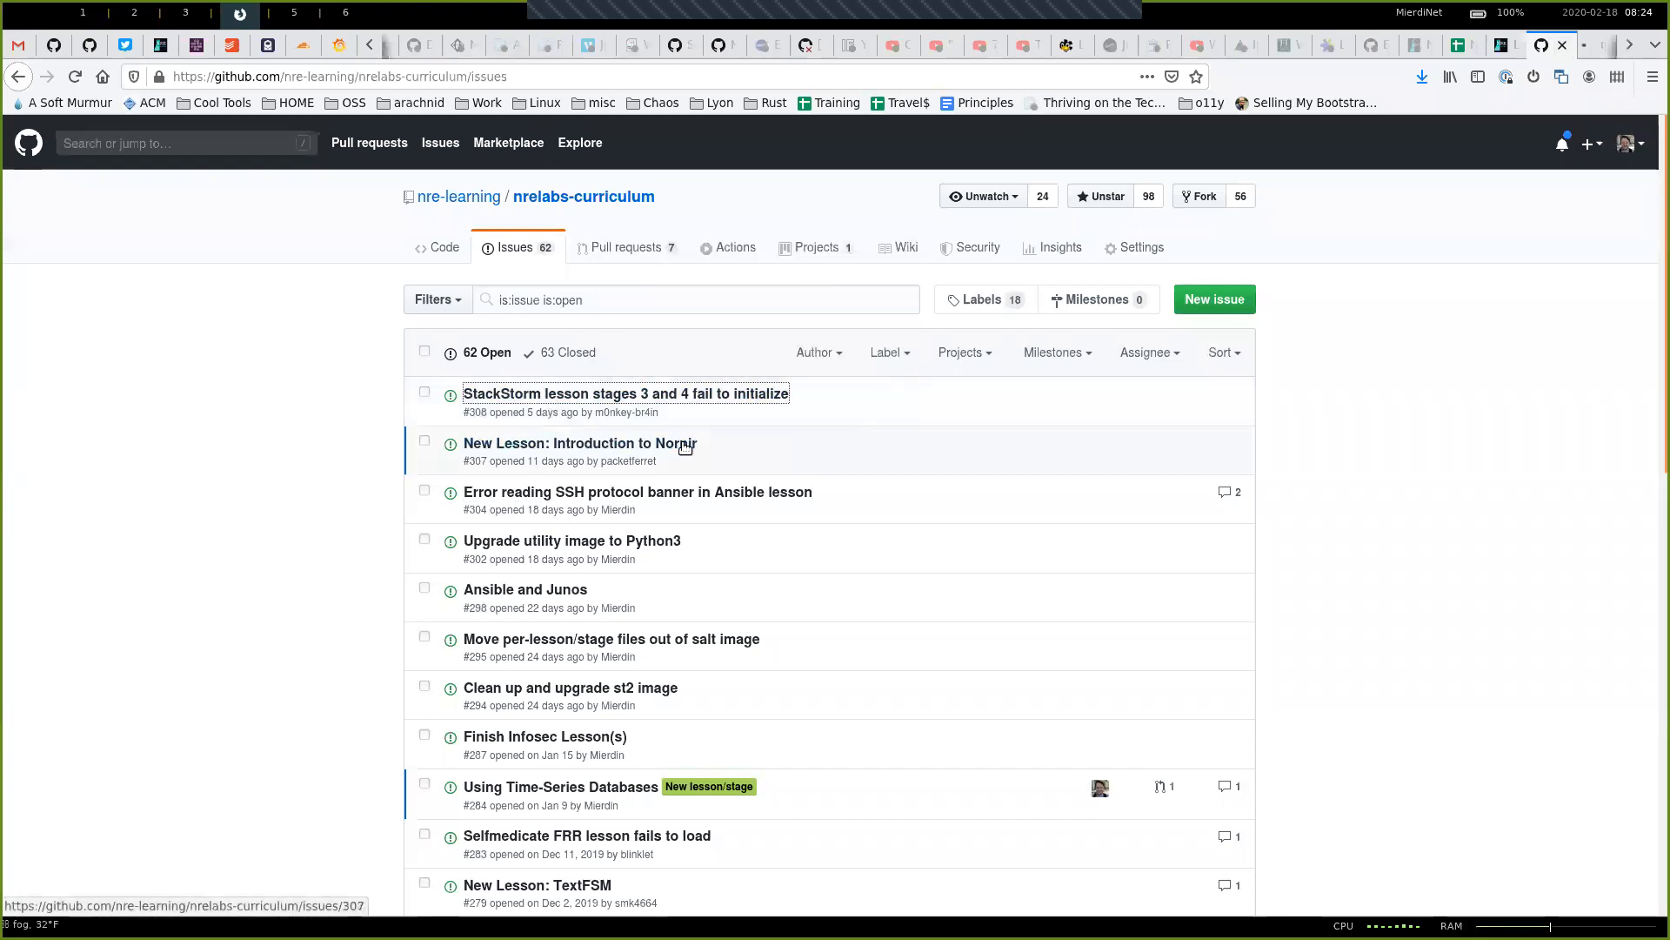
left_click(1589, 47)
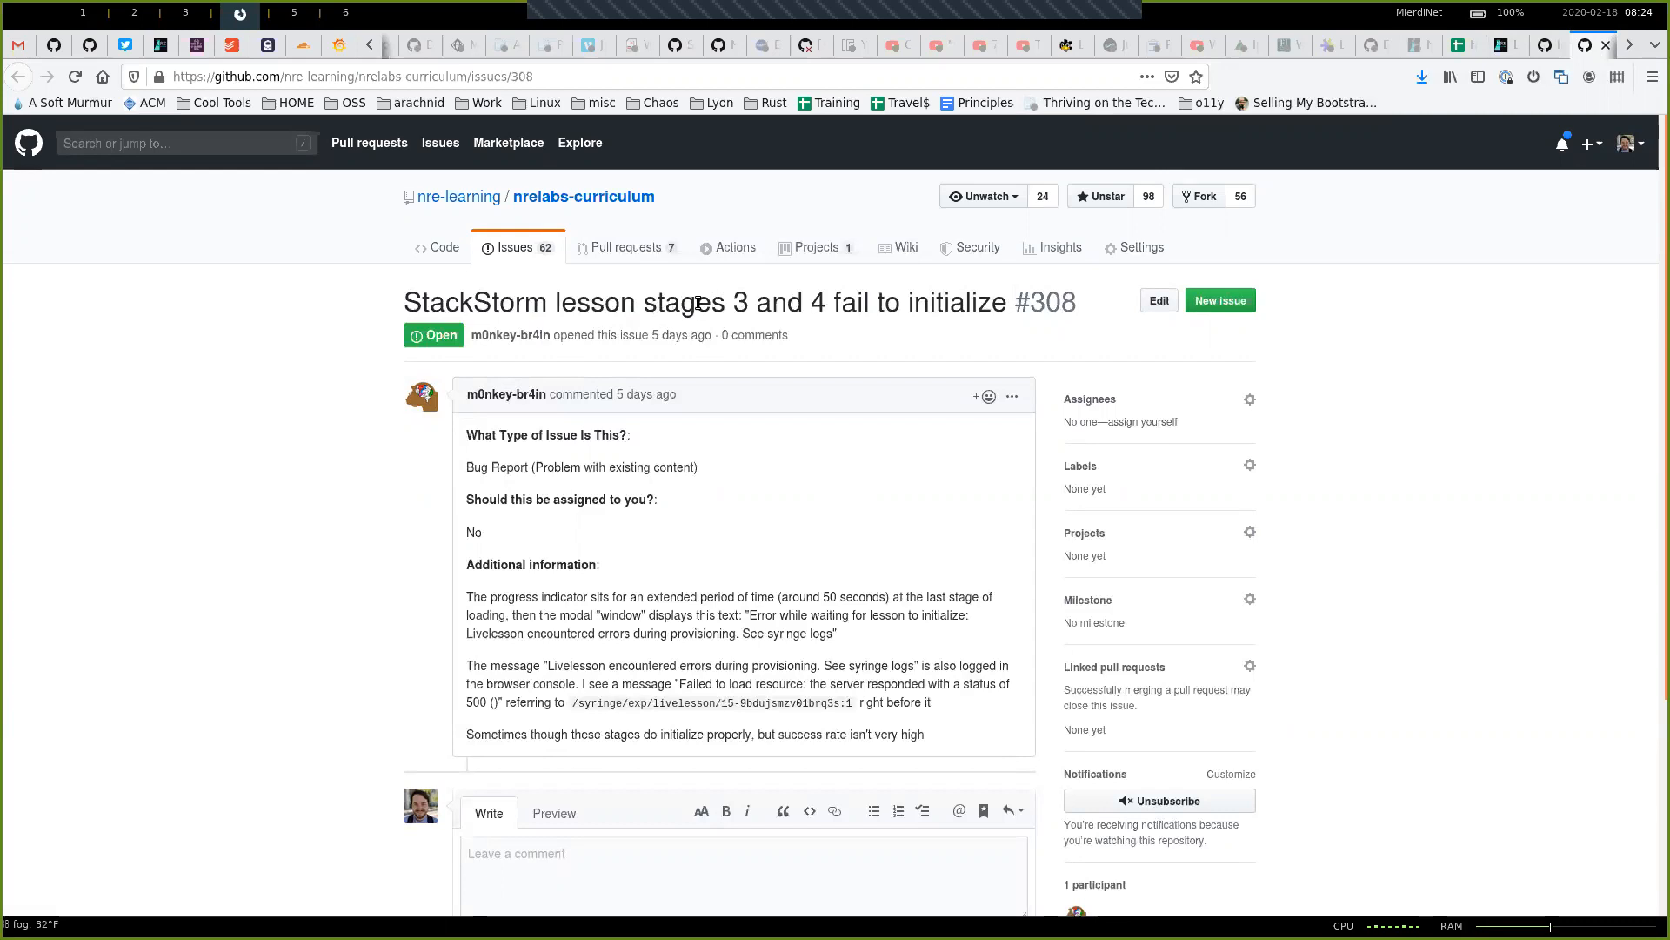
double_click(741, 301)
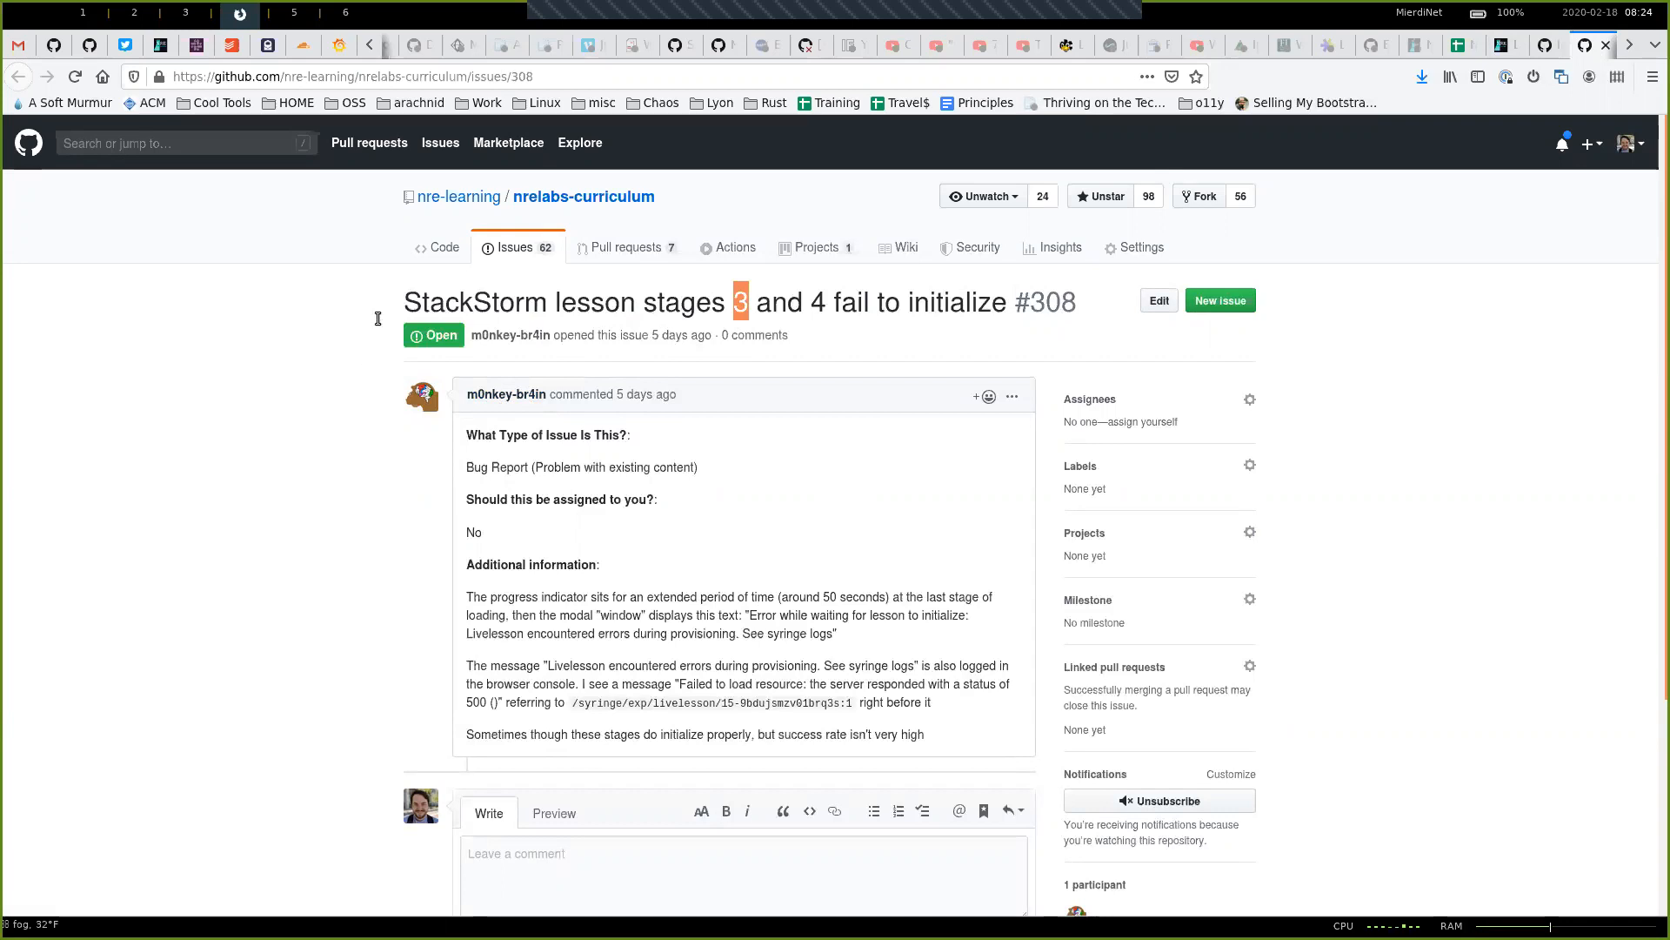
- Reopen the StackStorm stages 3 and 4 issue from the list, then return to the issues list
left_click(527, 246)
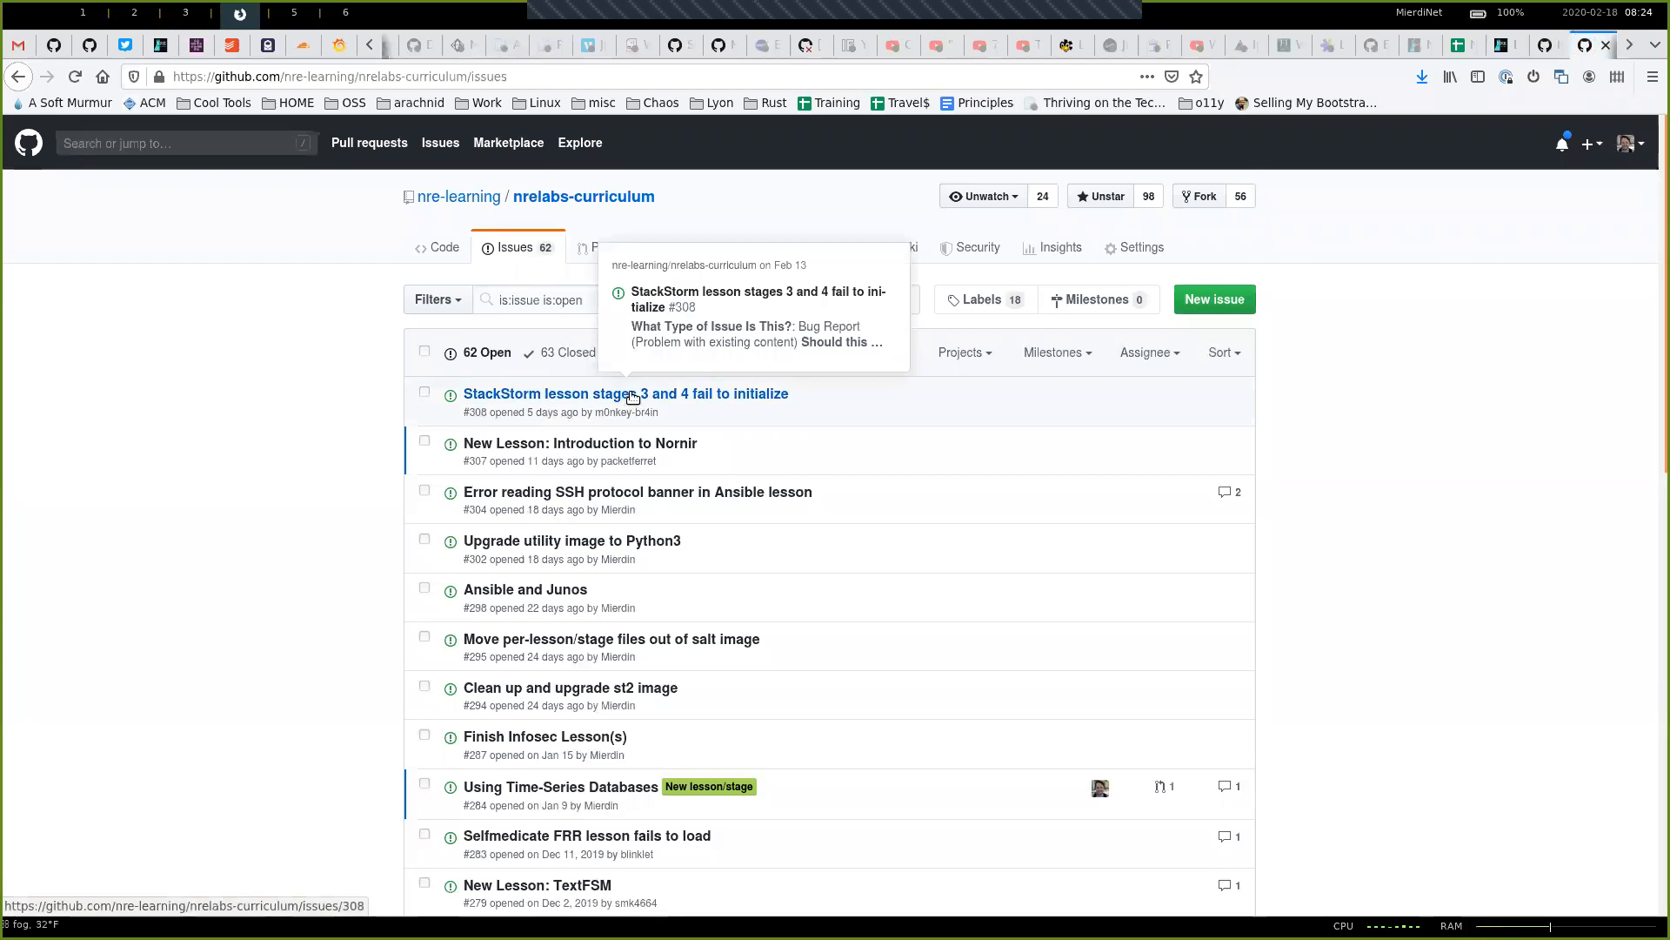
left_click(634, 394)
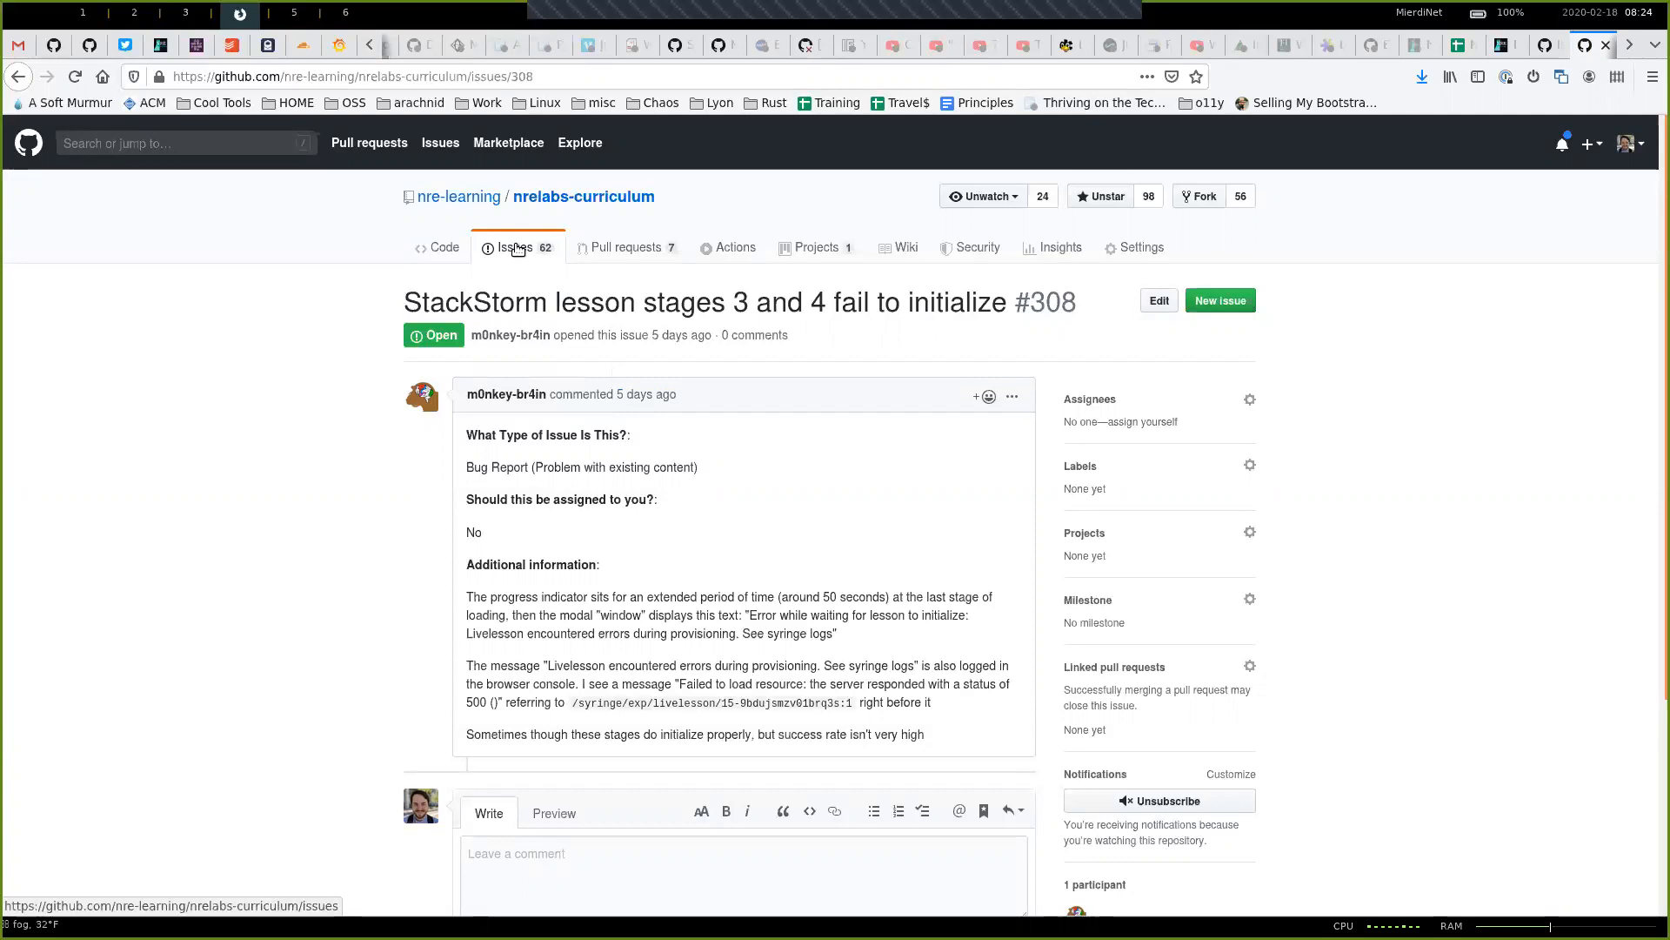
left_click(517, 252)
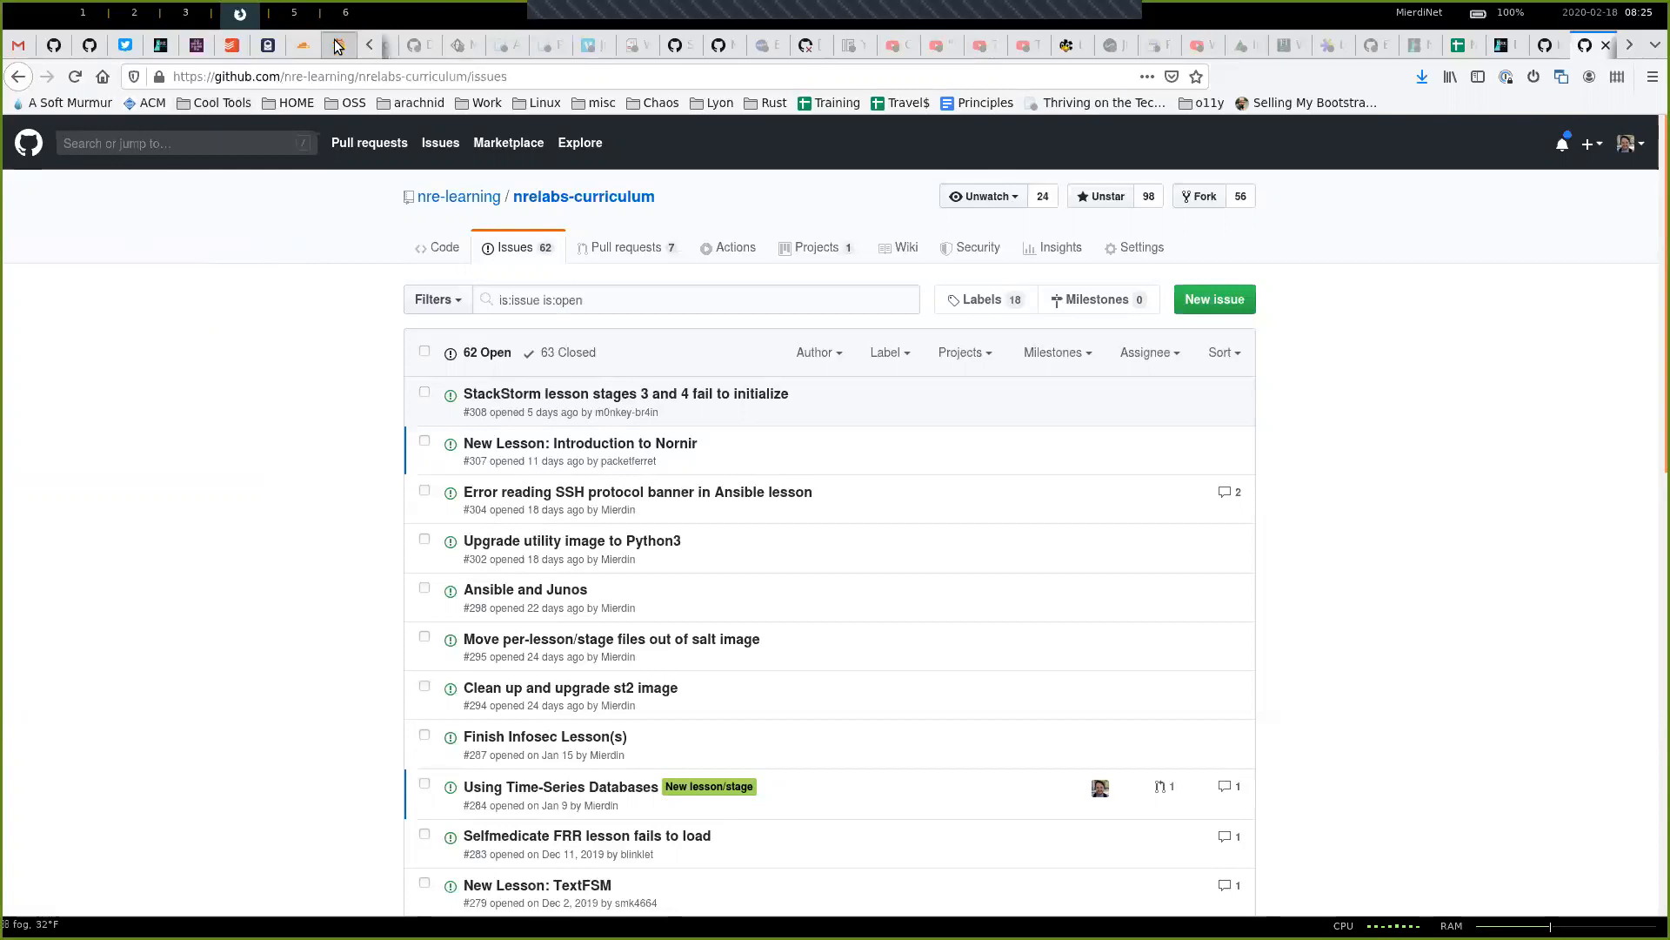
- Return via the standup thread to the NRE Labs Telemetry dashboard in Grafana
left_click(159, 47)
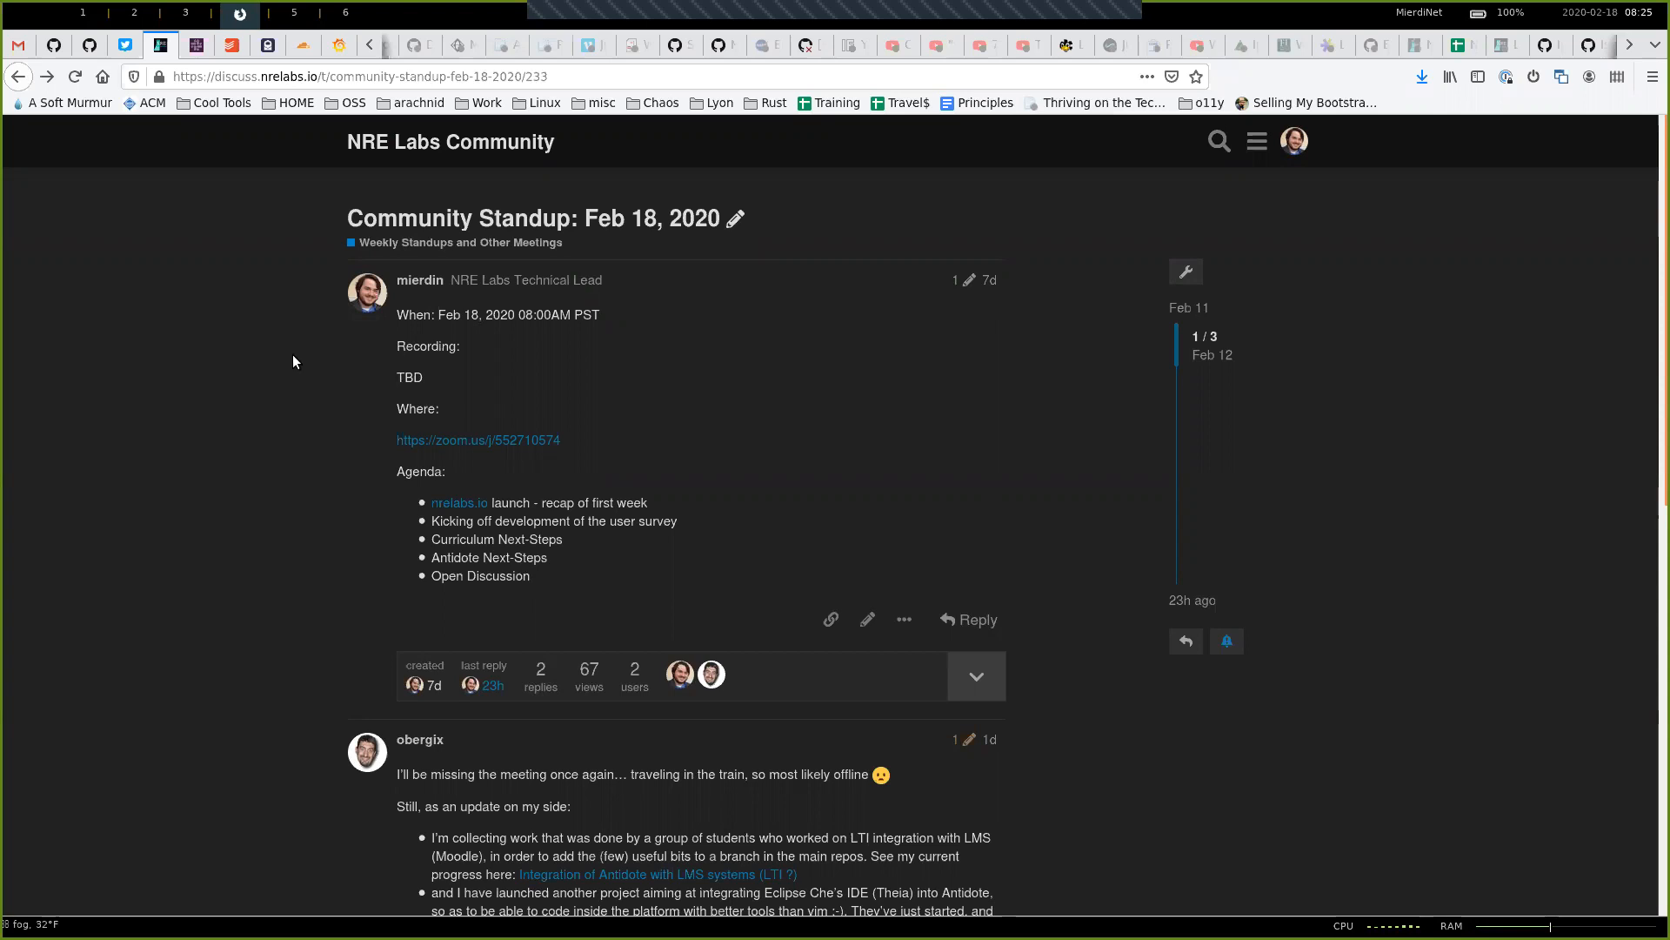
left_click(339, 51)
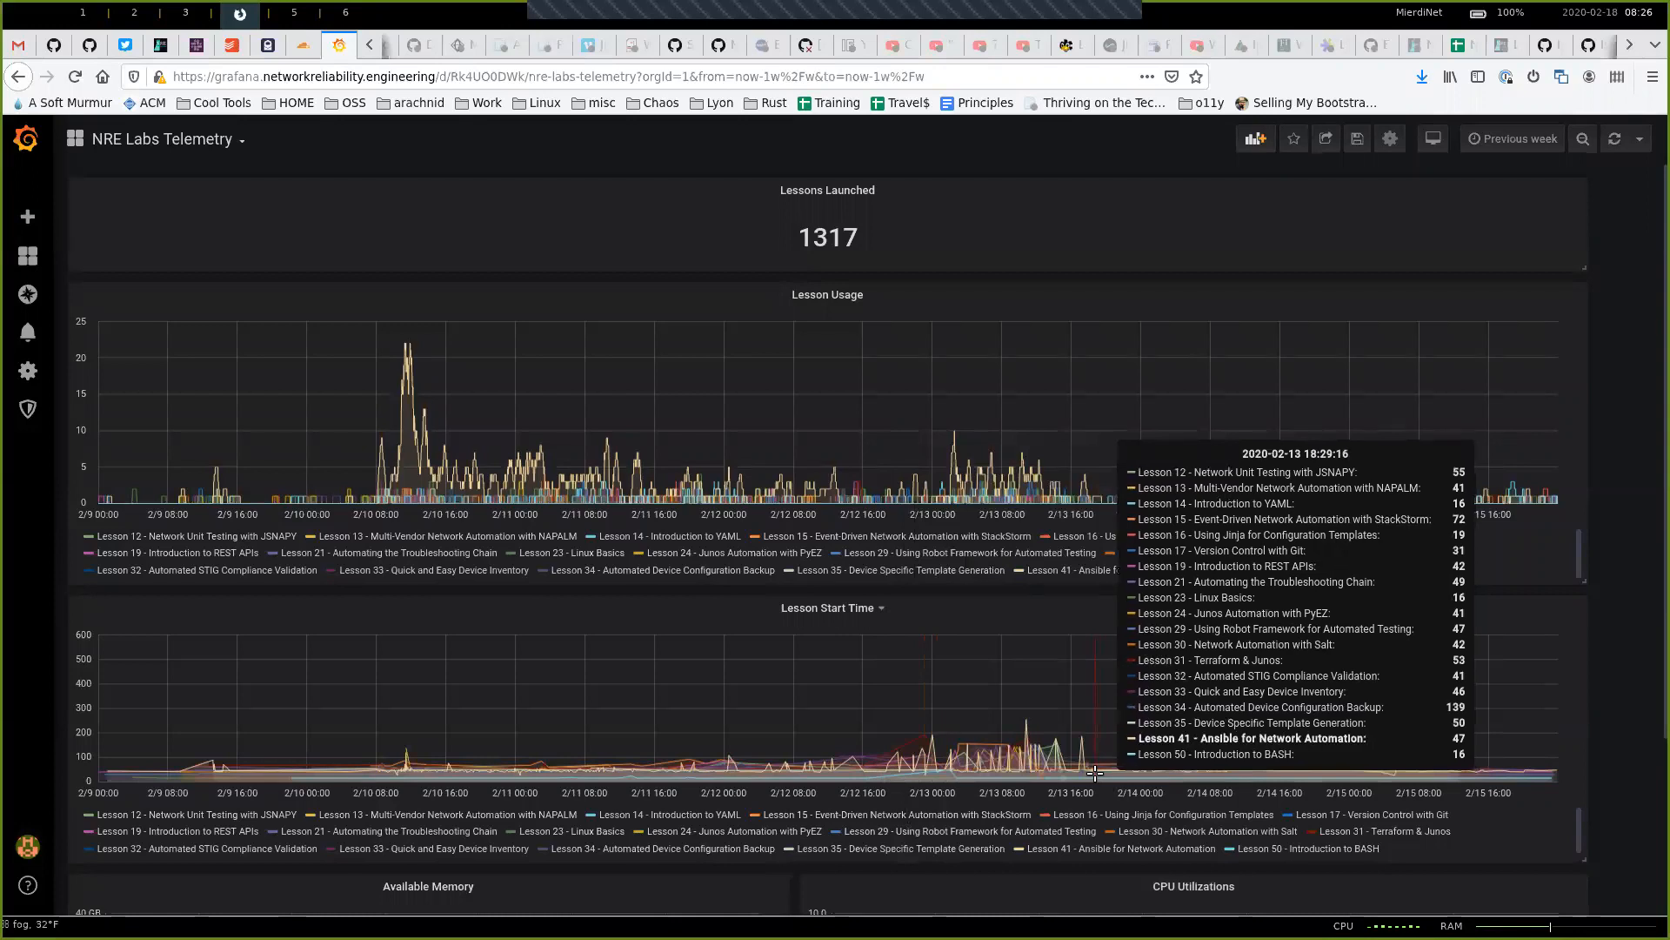
mouse_move(1006, 767)
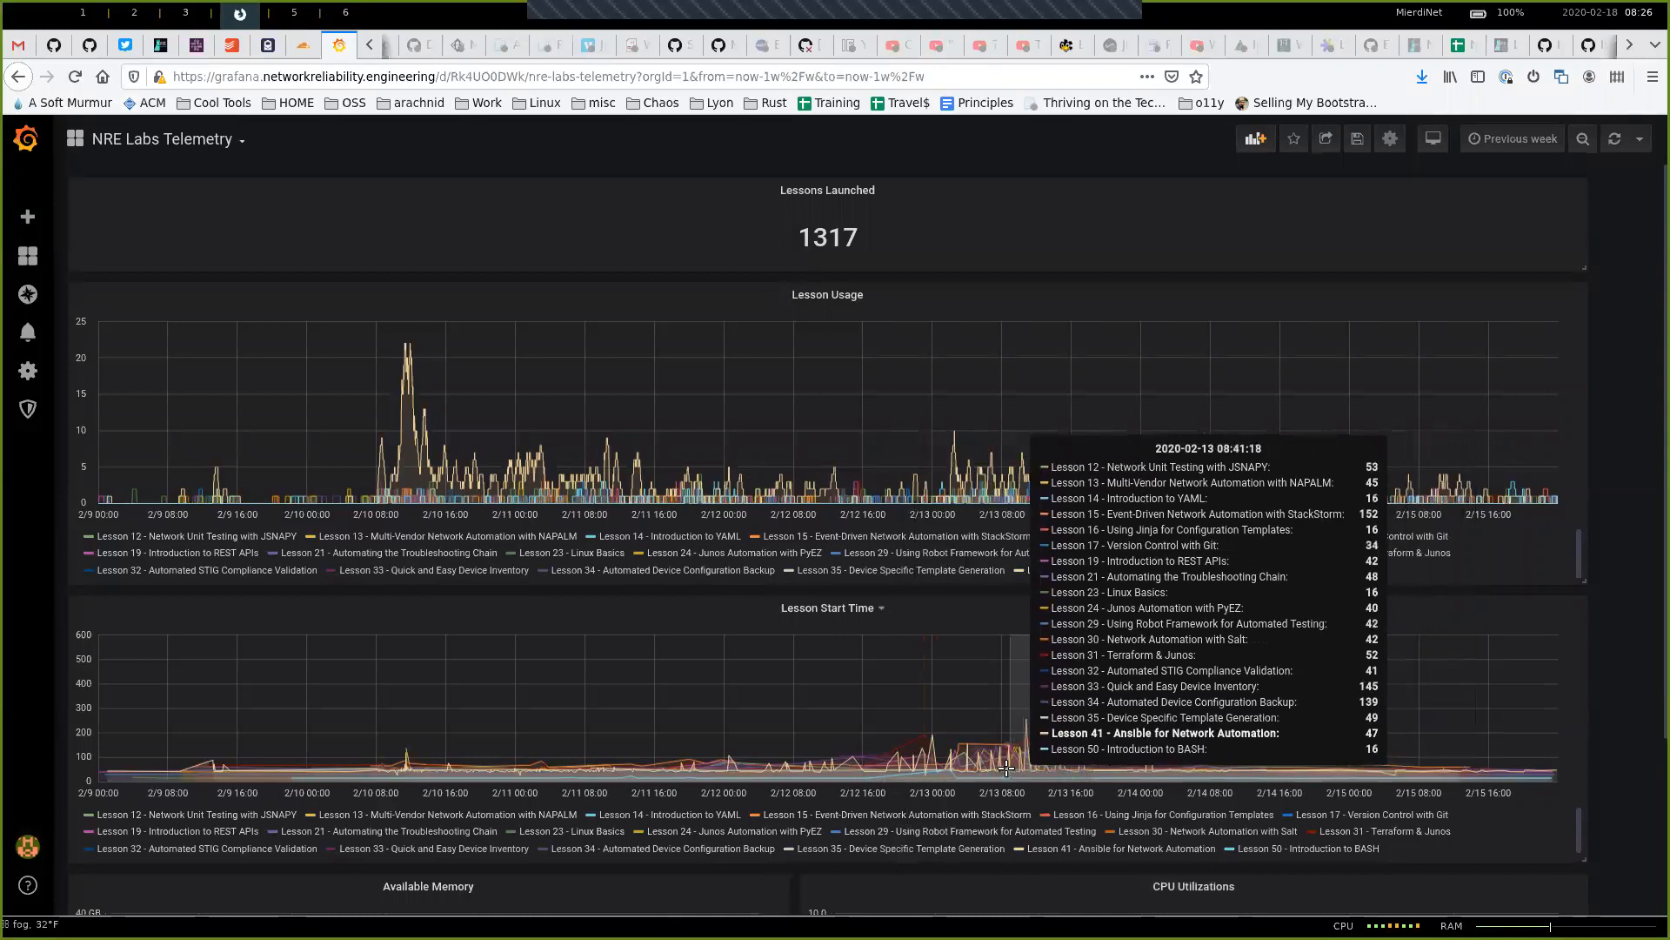
- Zoom the Lesson Start Time graph into the Feb 12–13 spikes, reaching Feb 12 09:11–Feb 14 05:38 with 364 lessons
left_click_drag(901, 770, 1084, 704)
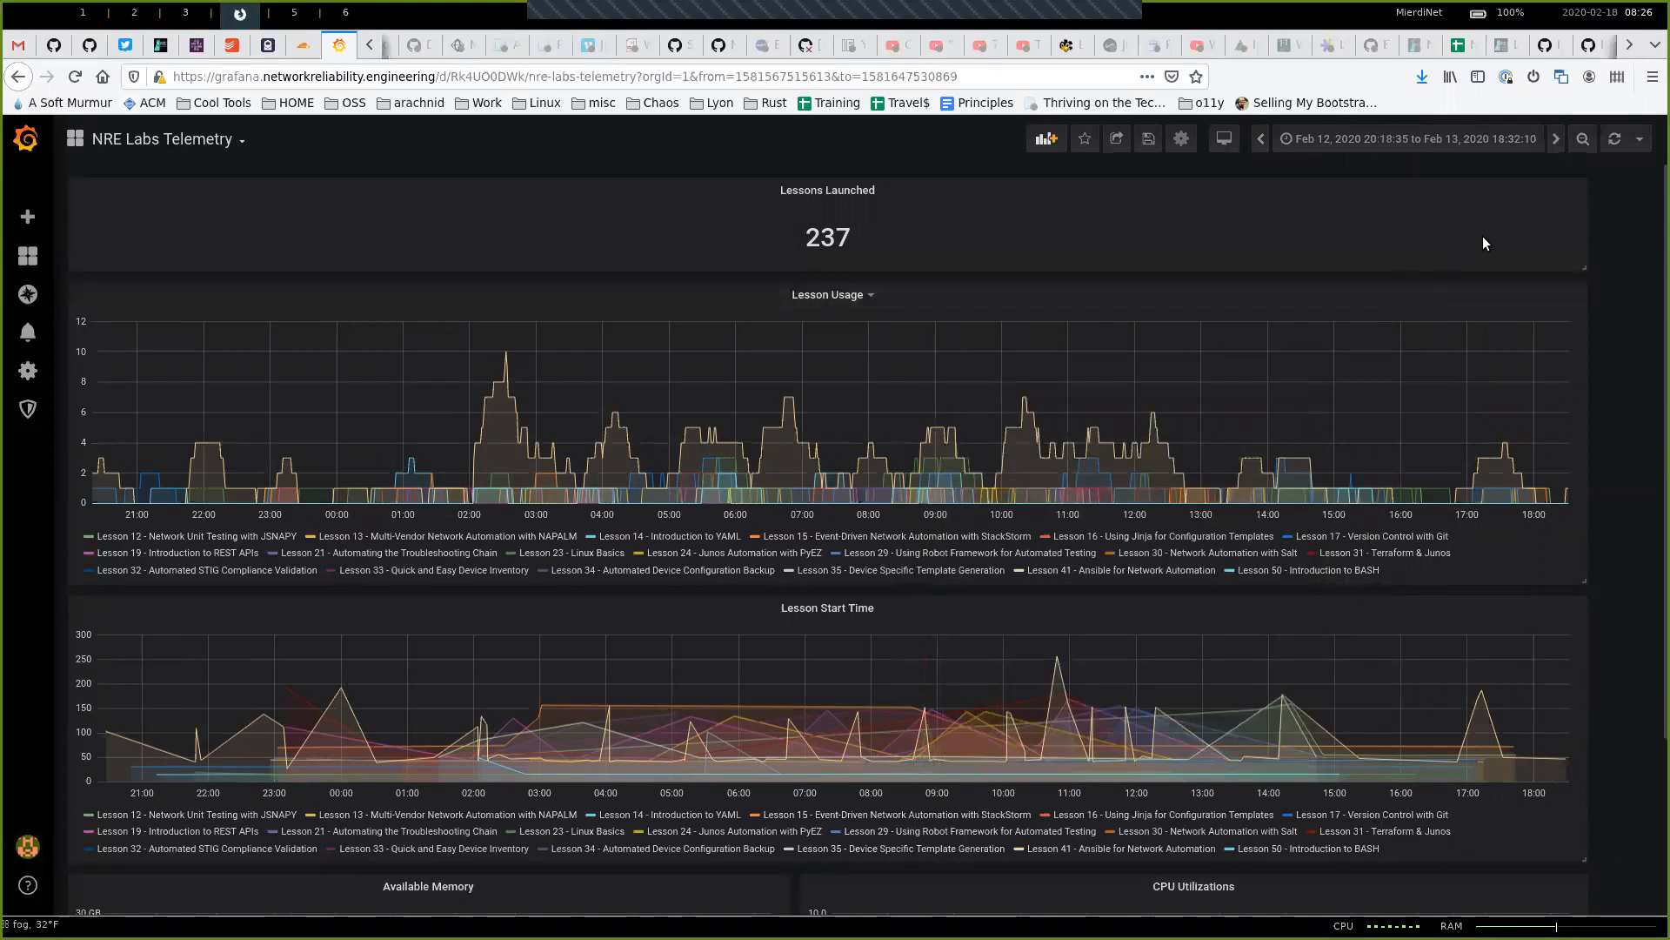
- Widen the dashboard range twice, then zoom into the early hours of Feb 14
left_click(1583, 138)
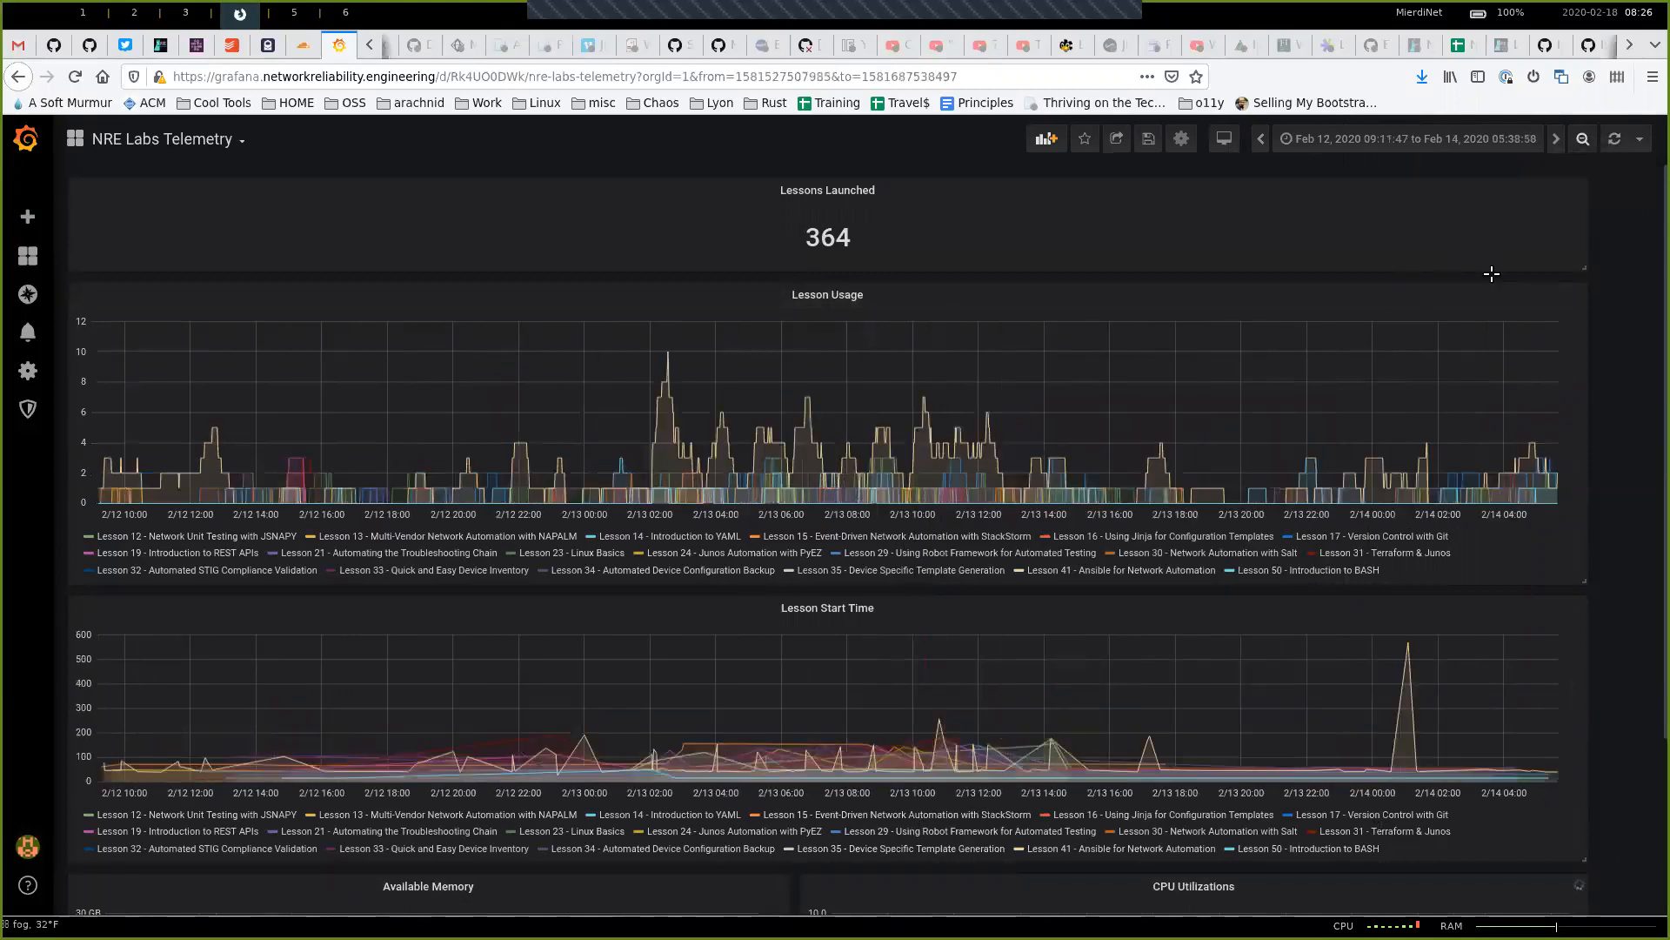
left_click(1583, 138)
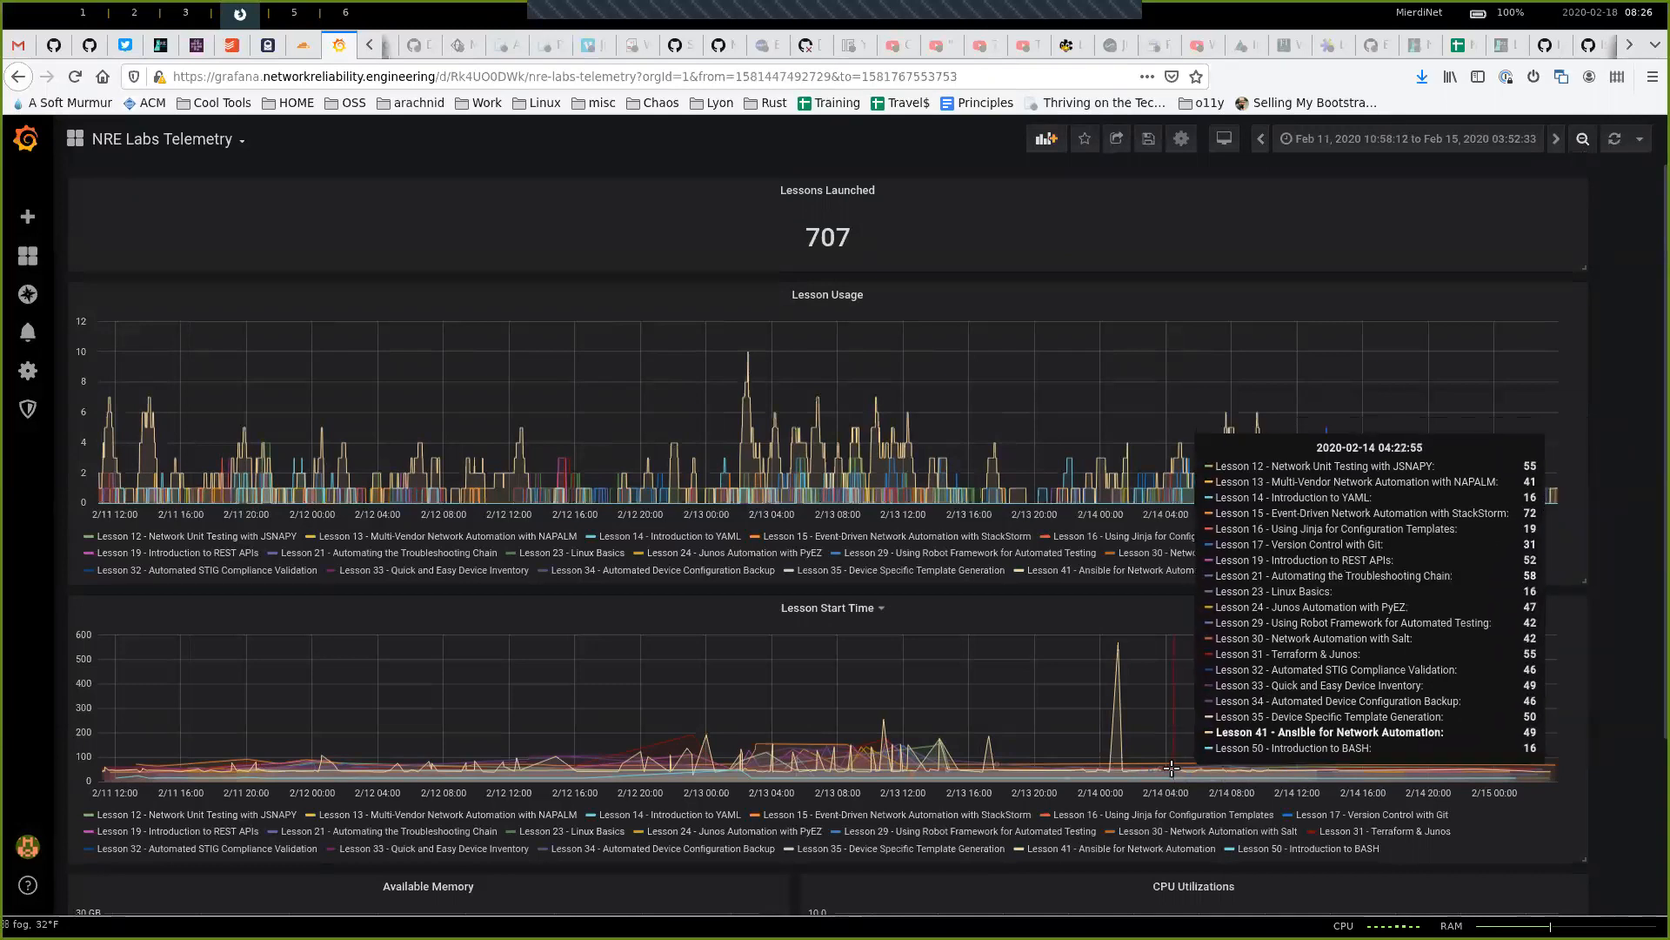
left_click_drag(1174, 765, 1265, 770)
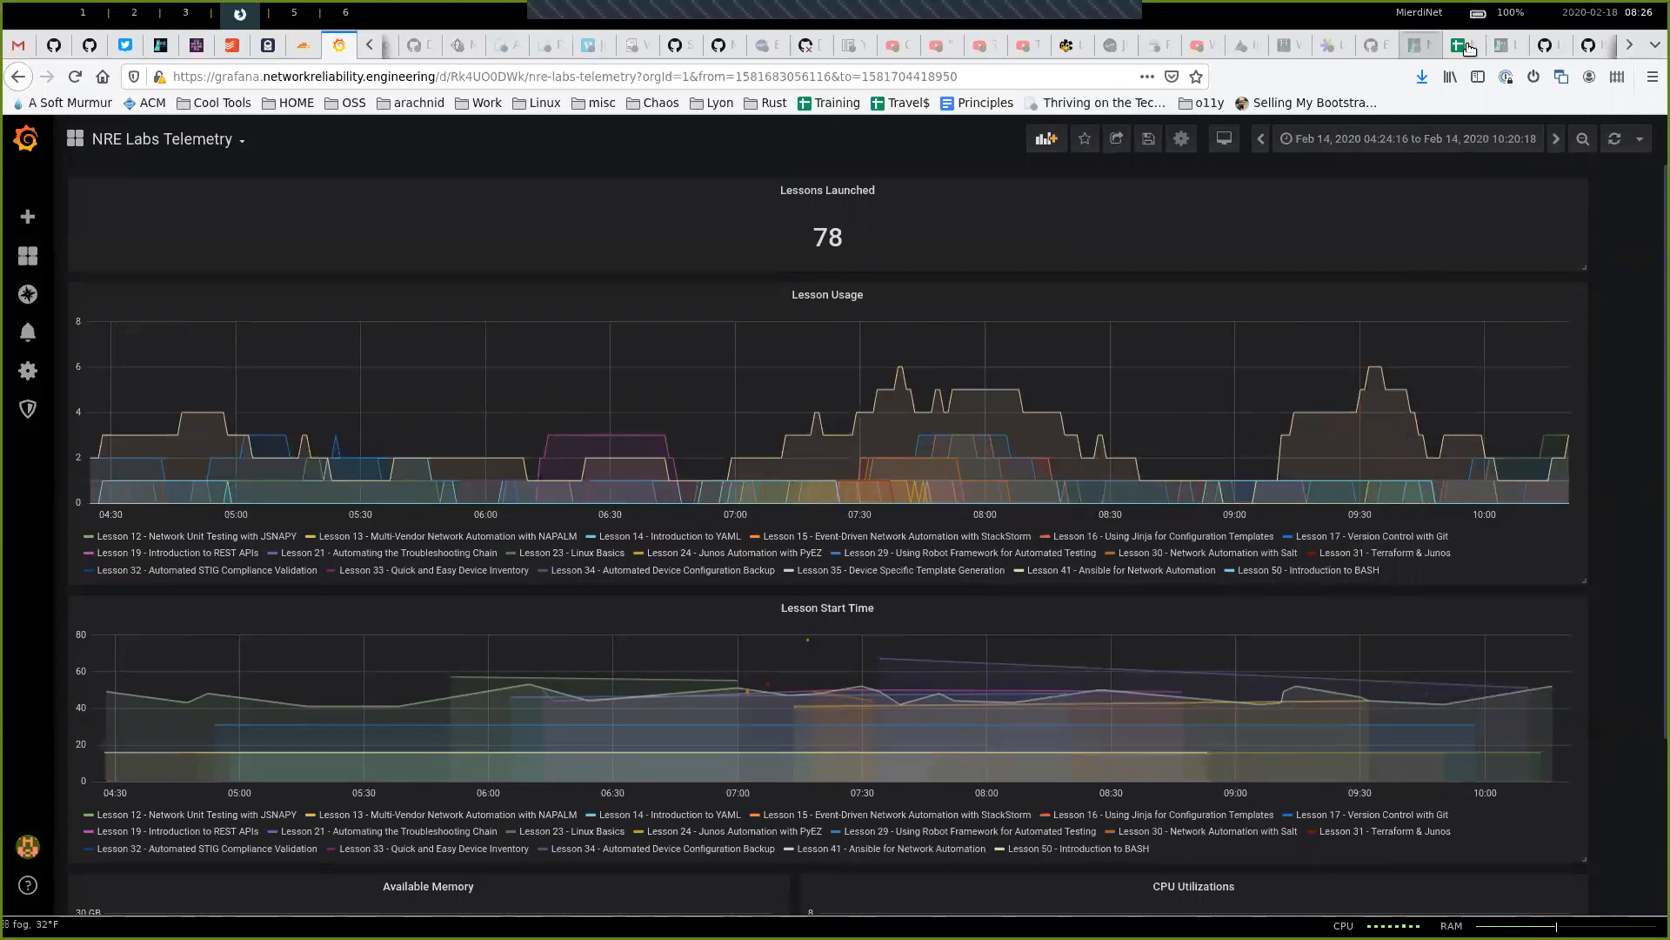
- Widen the range out to Feb 12–16 (632 lessons launched) and bring up the nrelabs-curriculum GitHub issues
left_click(1581, 138)
left_click(1577, 145)
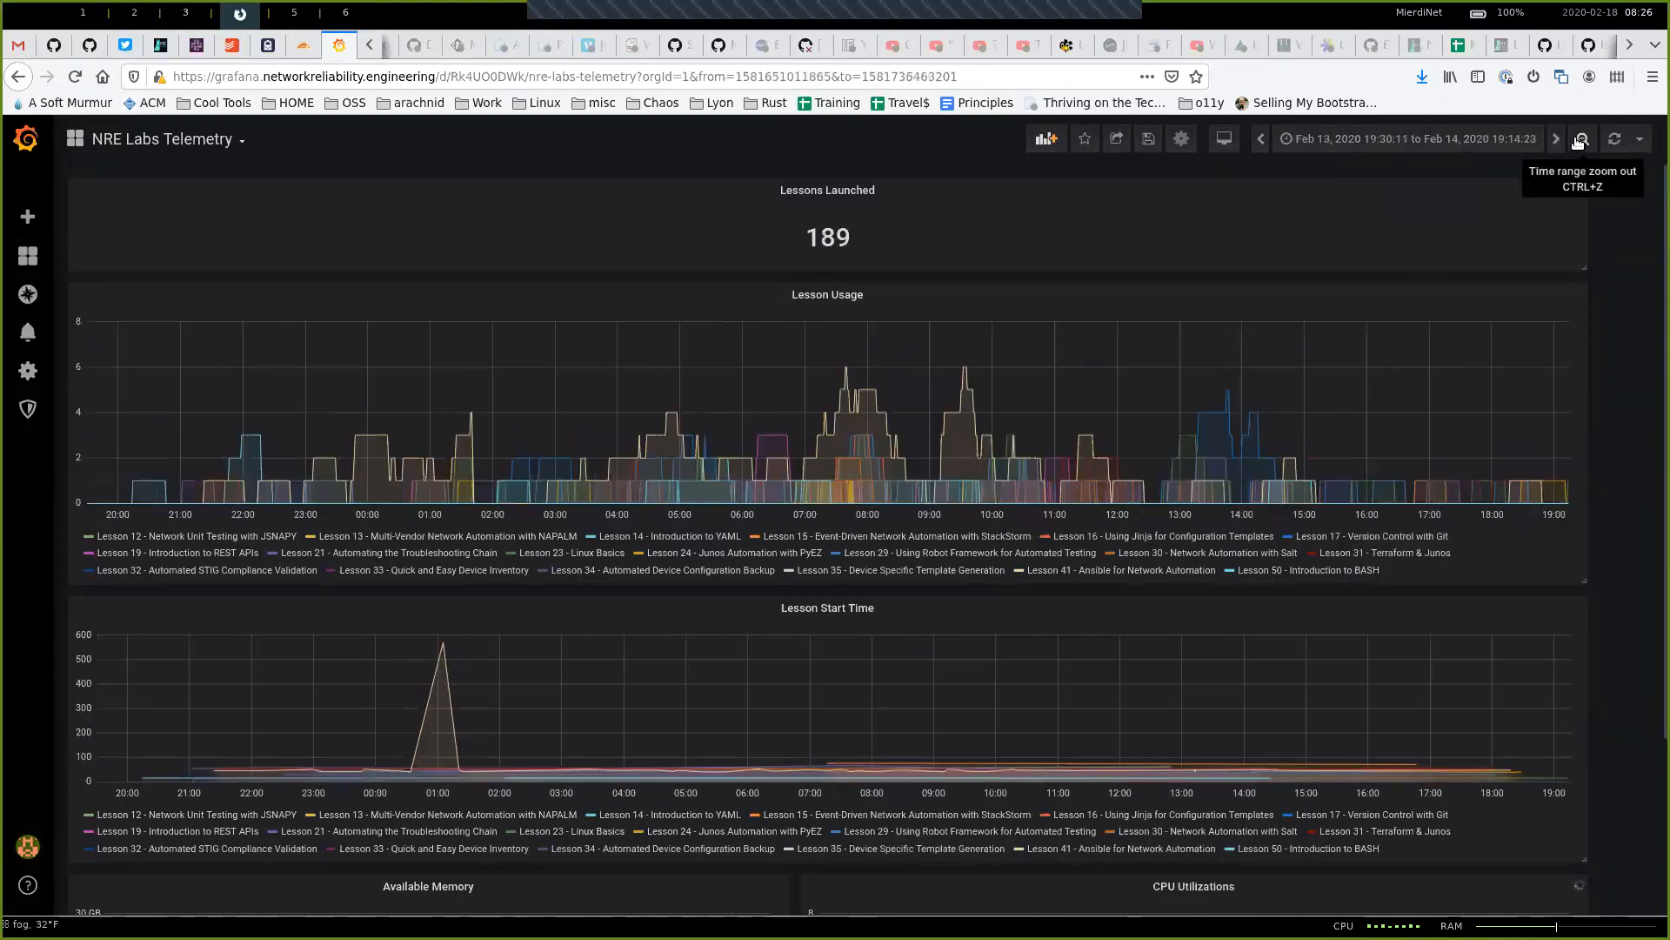
left_click(1579, 141)
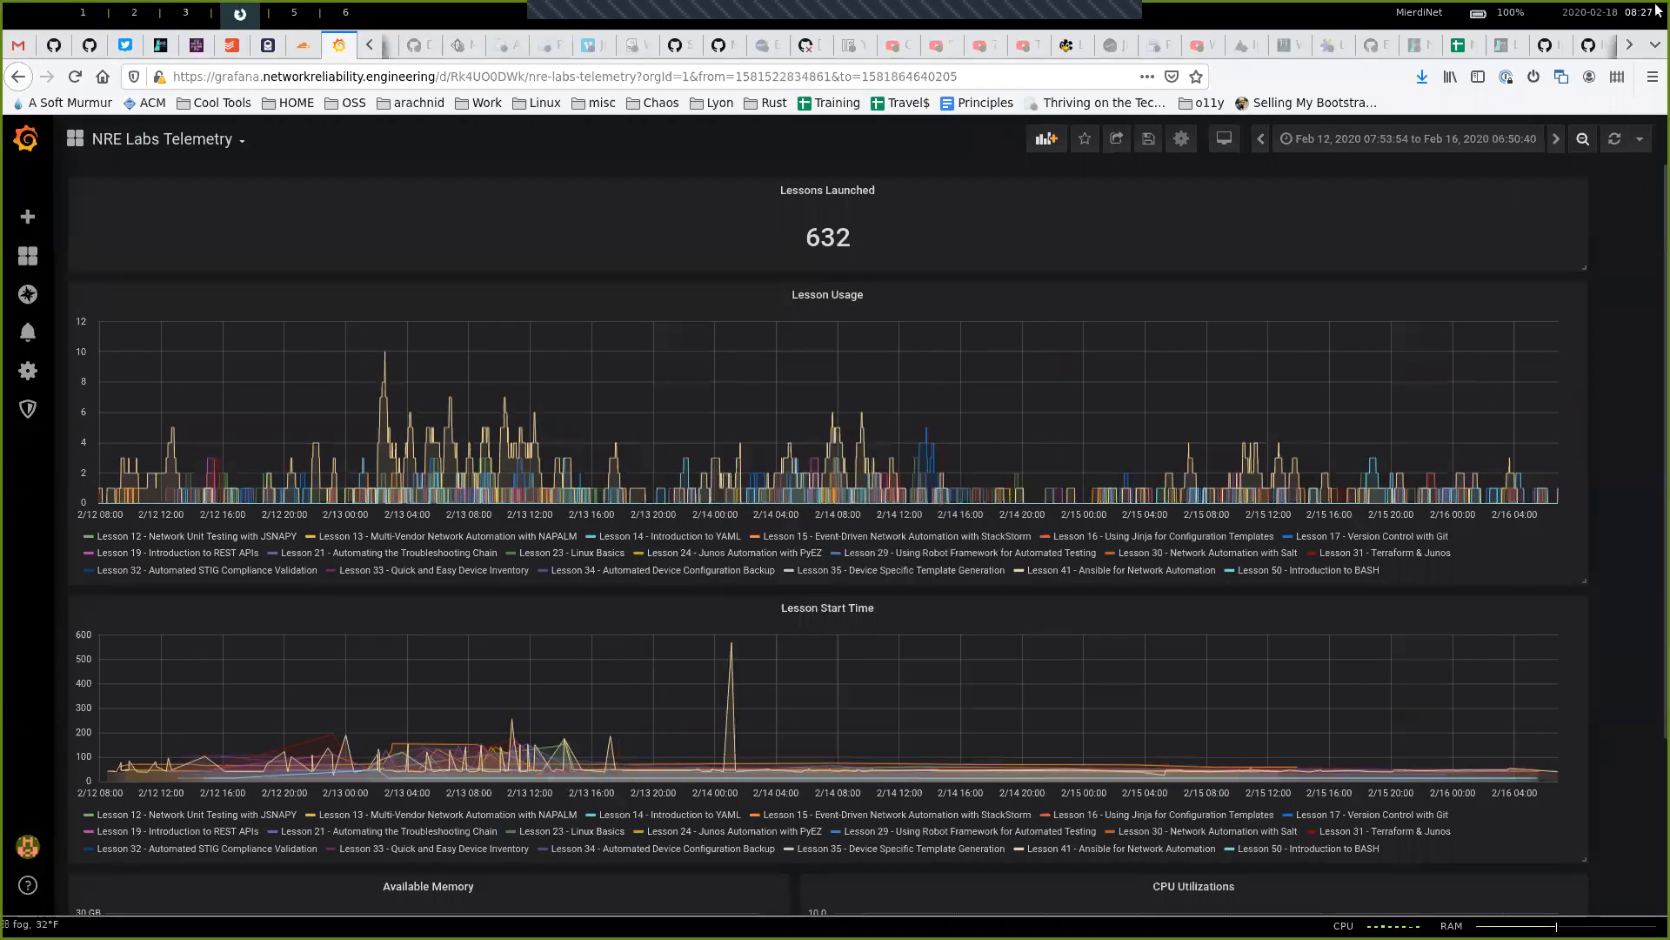
left_click(1595, 46)
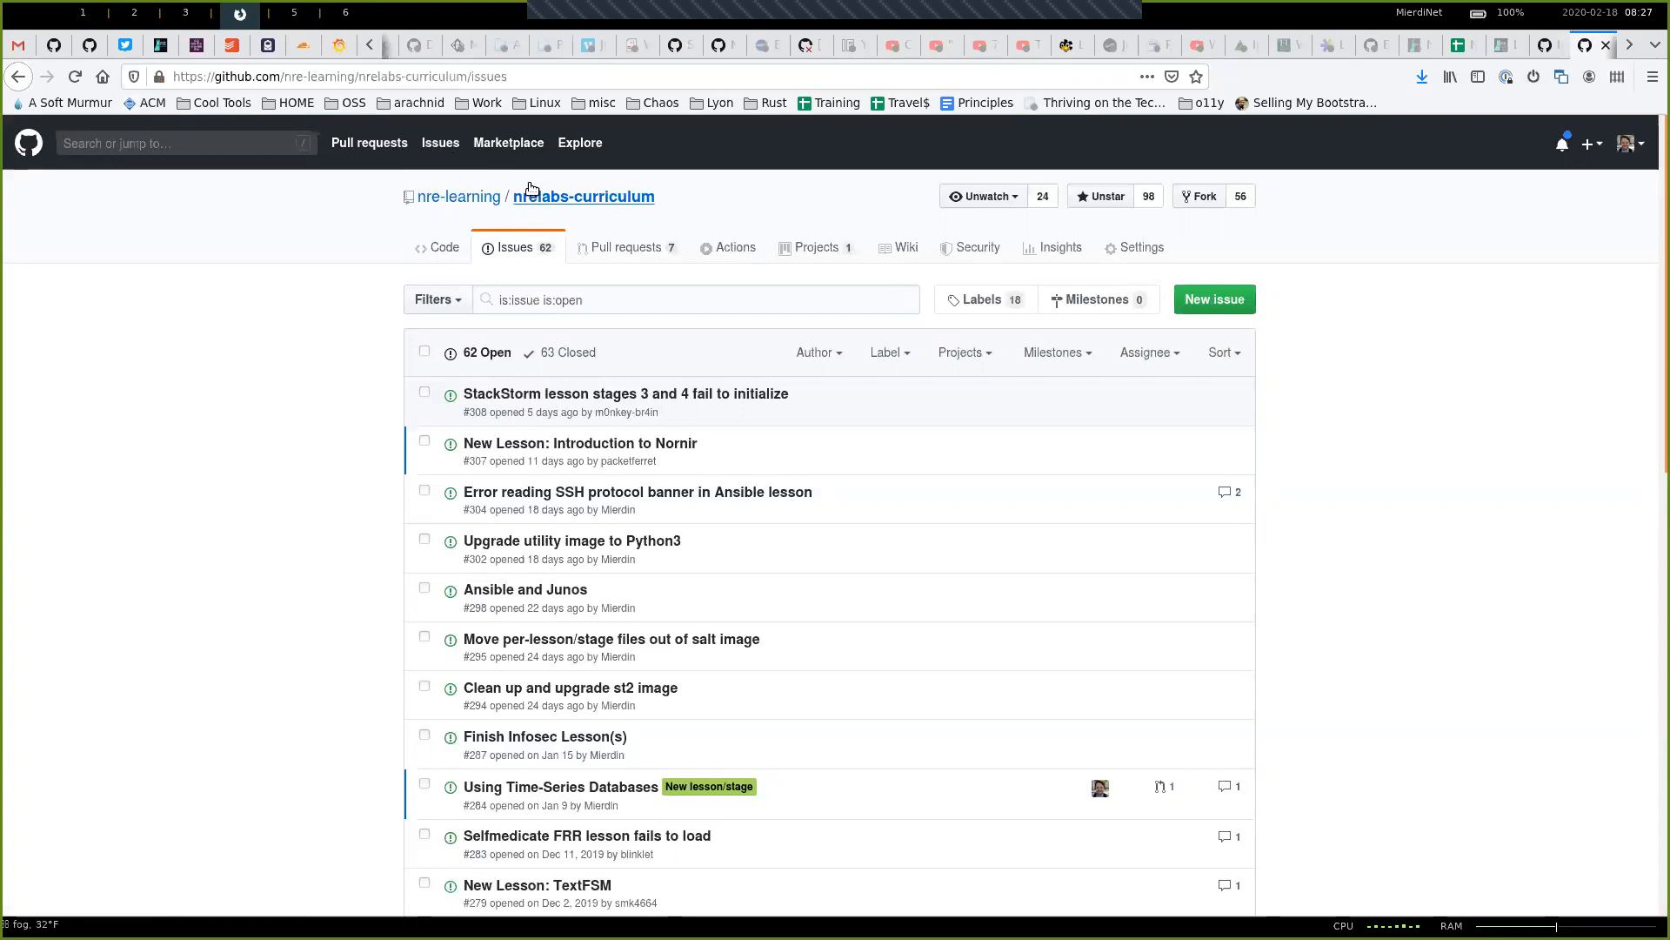
- View the nrelabs-curriculum Code page, then return to the Grafana telemetry dashboard
left_click(582, 196)
mouse_move(461, 197)
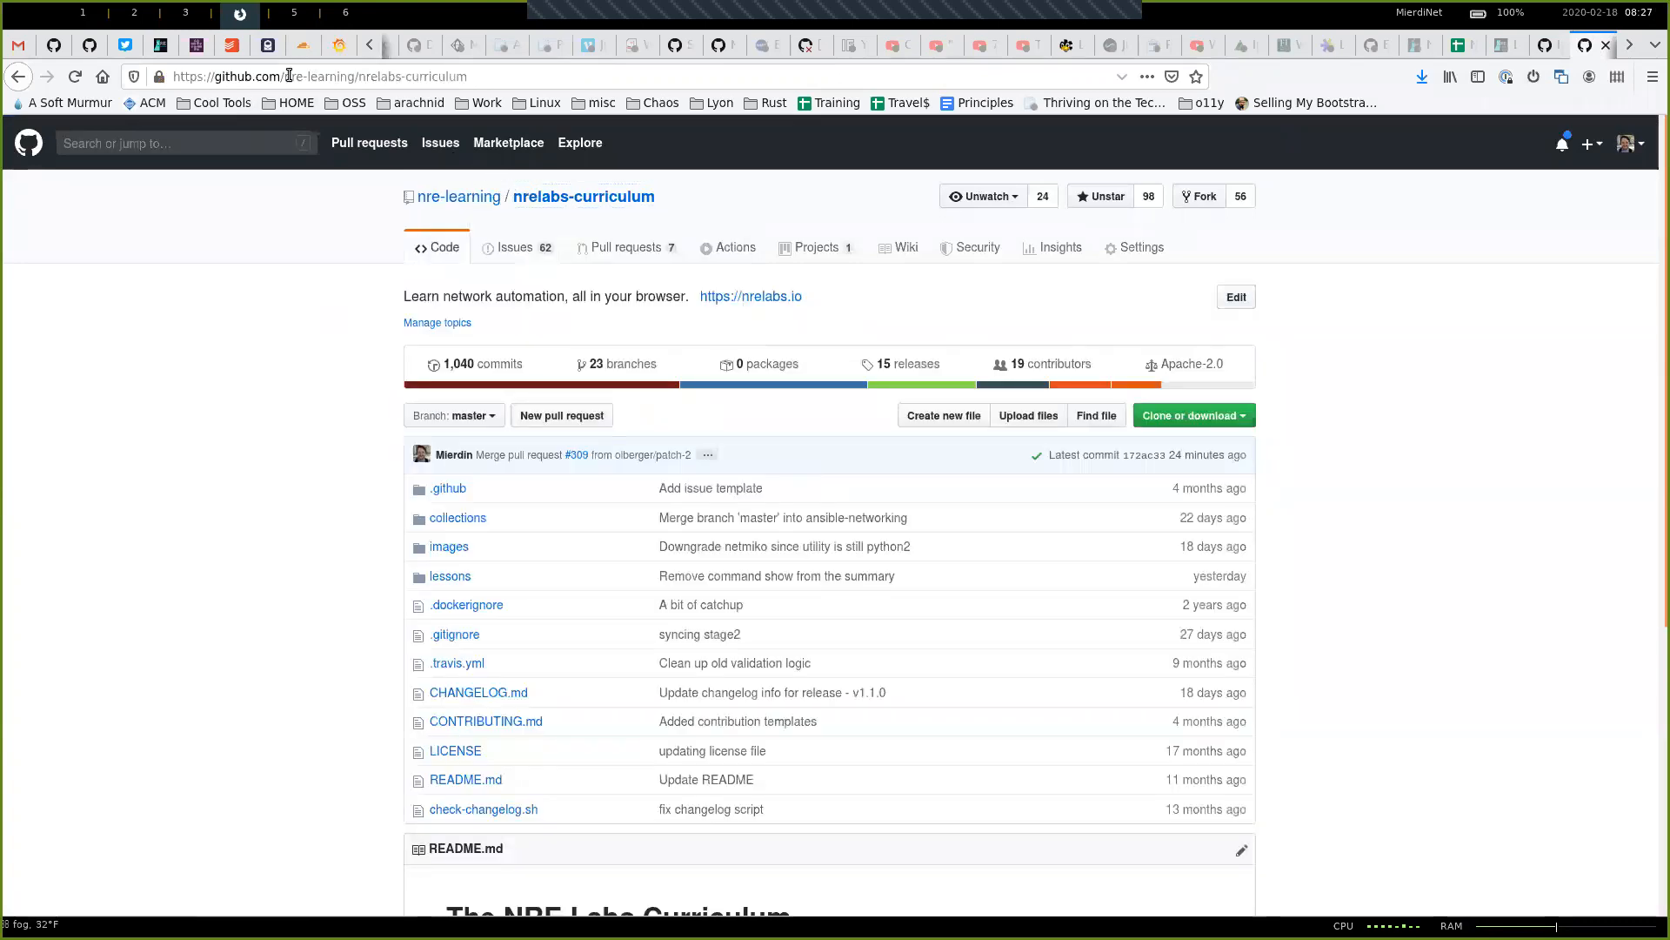
left_click(340, 46)
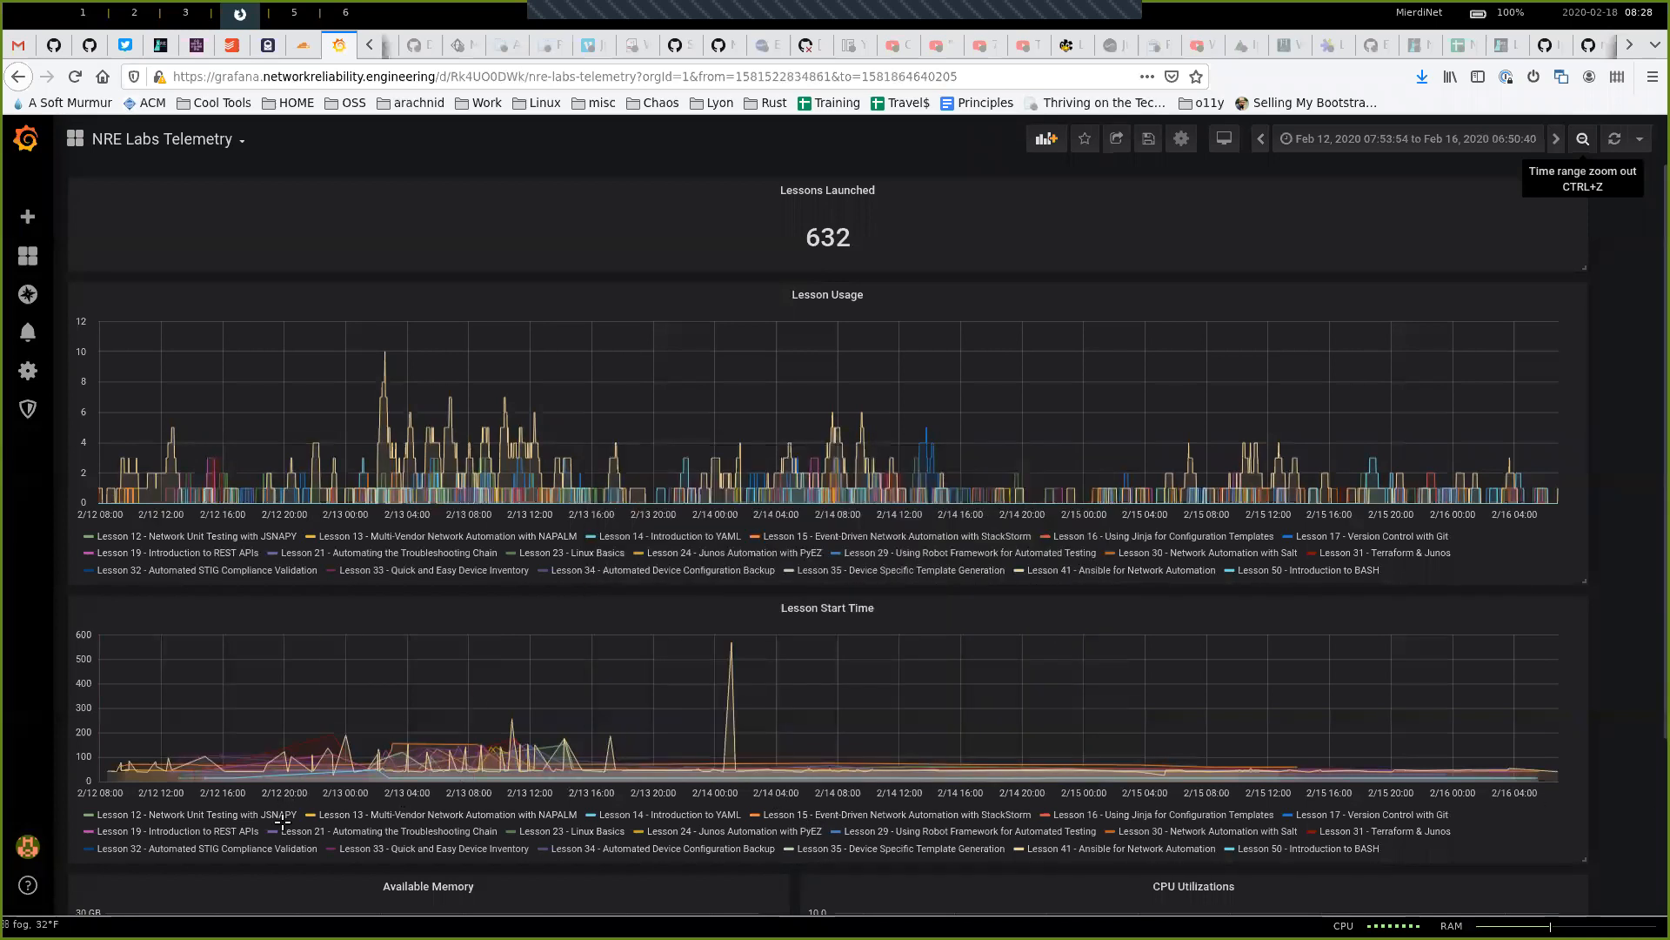
- Widen to Feb 6–22, then choose the Previous week quick range showing 1317 lessons launched
left_click(1585, 141)
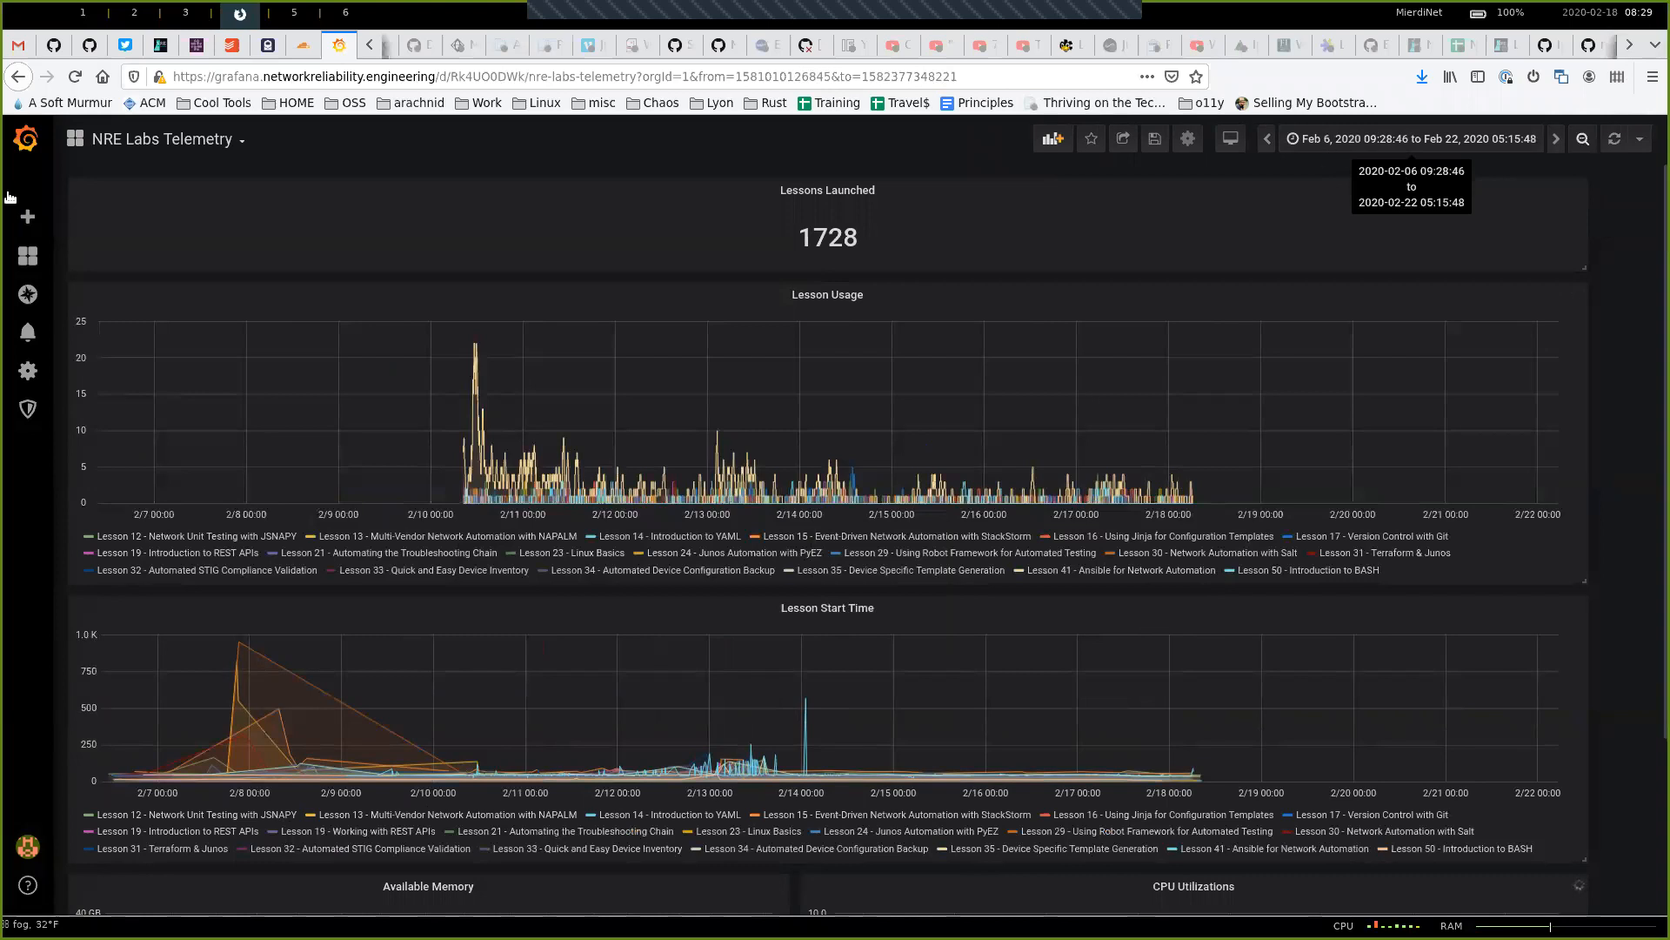
left_click(1412, 139)
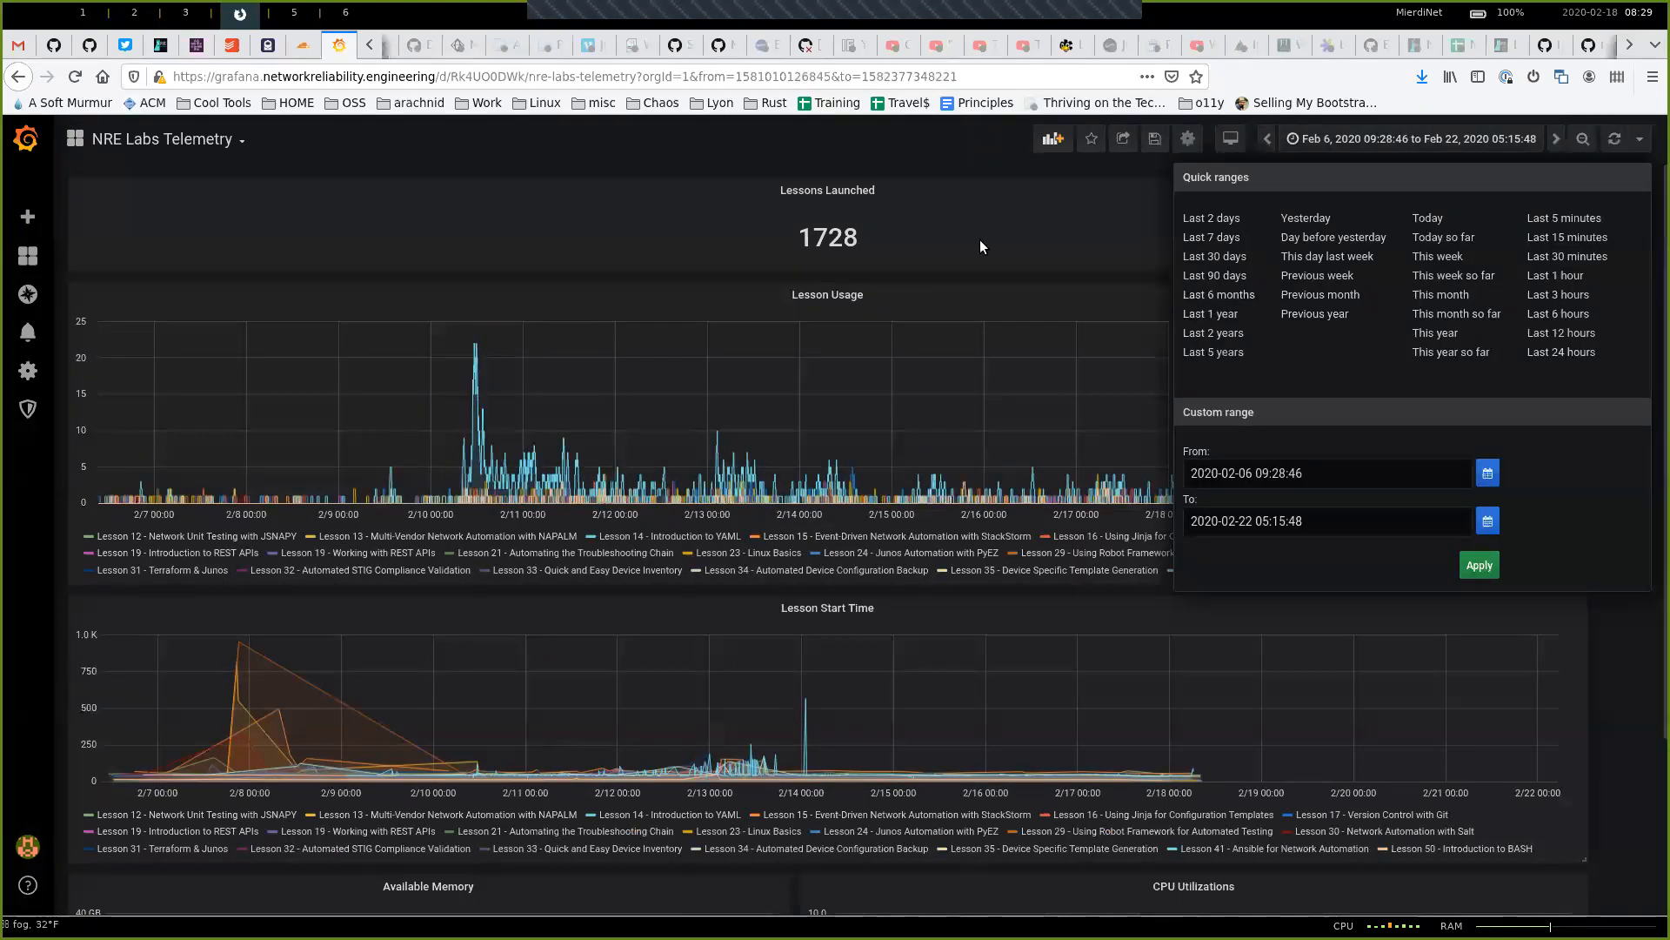
left_click(1317, 276)
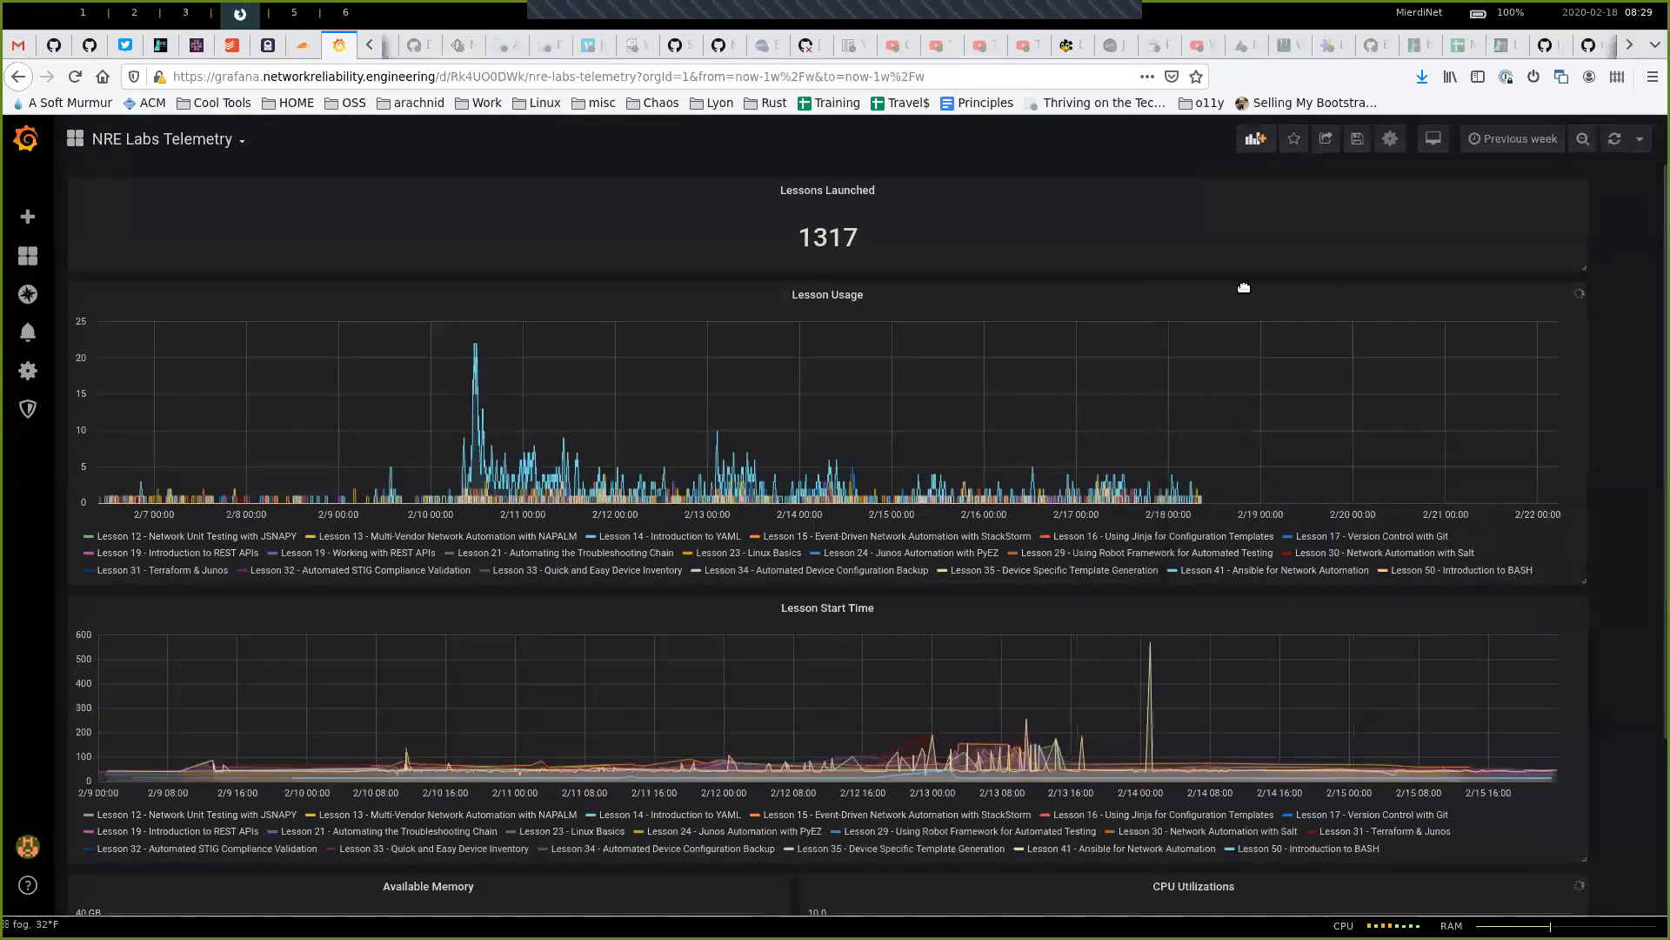